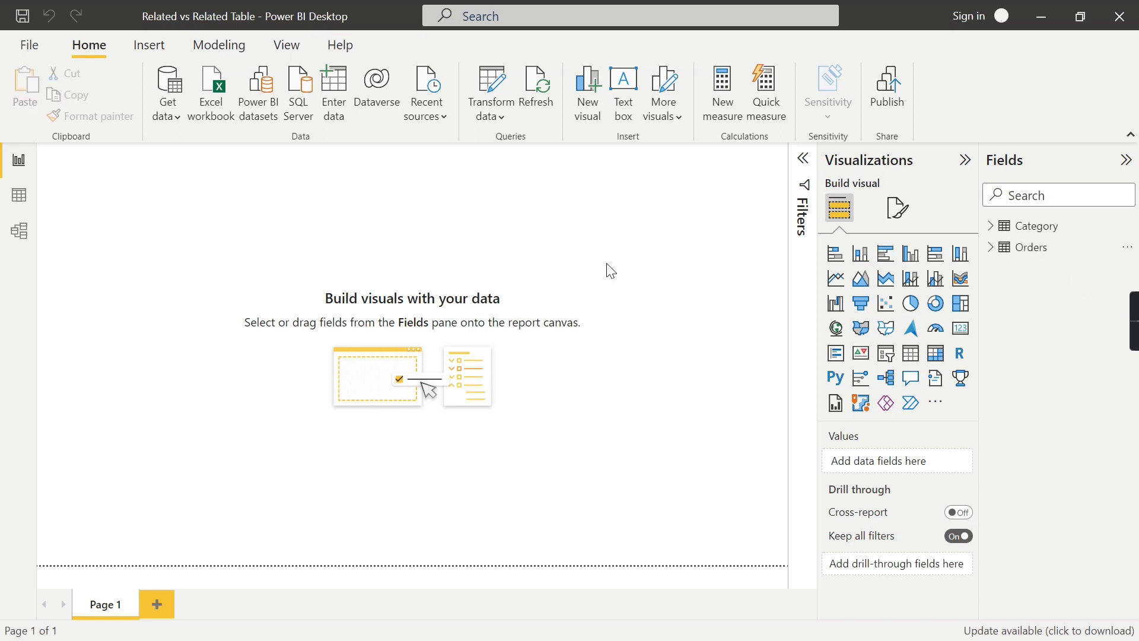
# List the fields of the Category and Orders tables and examine the data rows of both tables
pyautogui.click(990, 226)
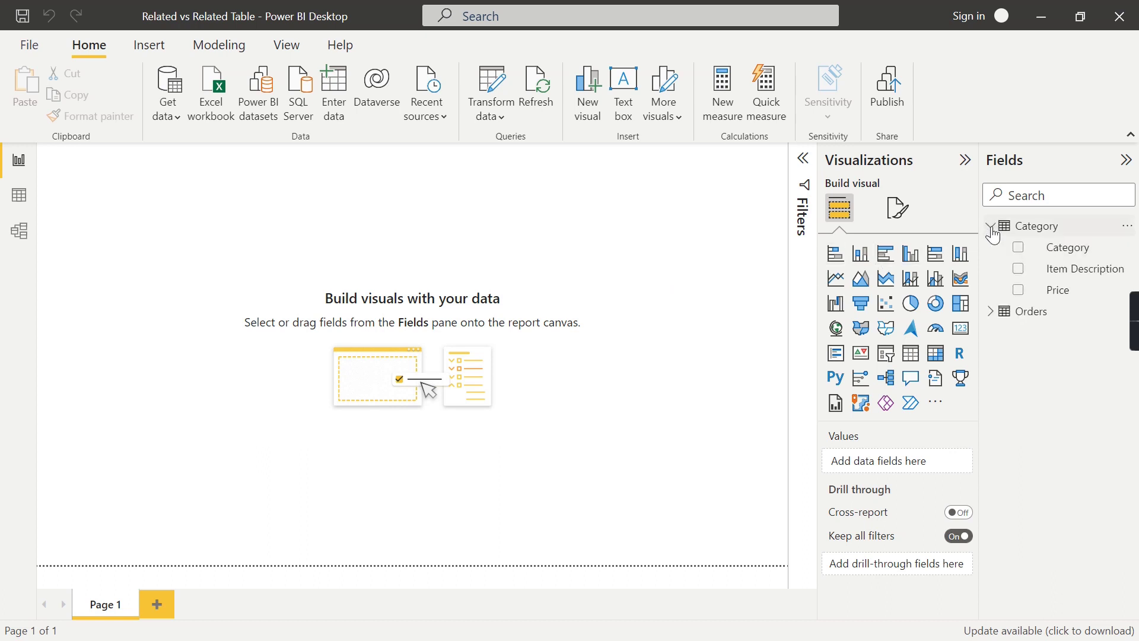
pyautogui.click(990, 313)
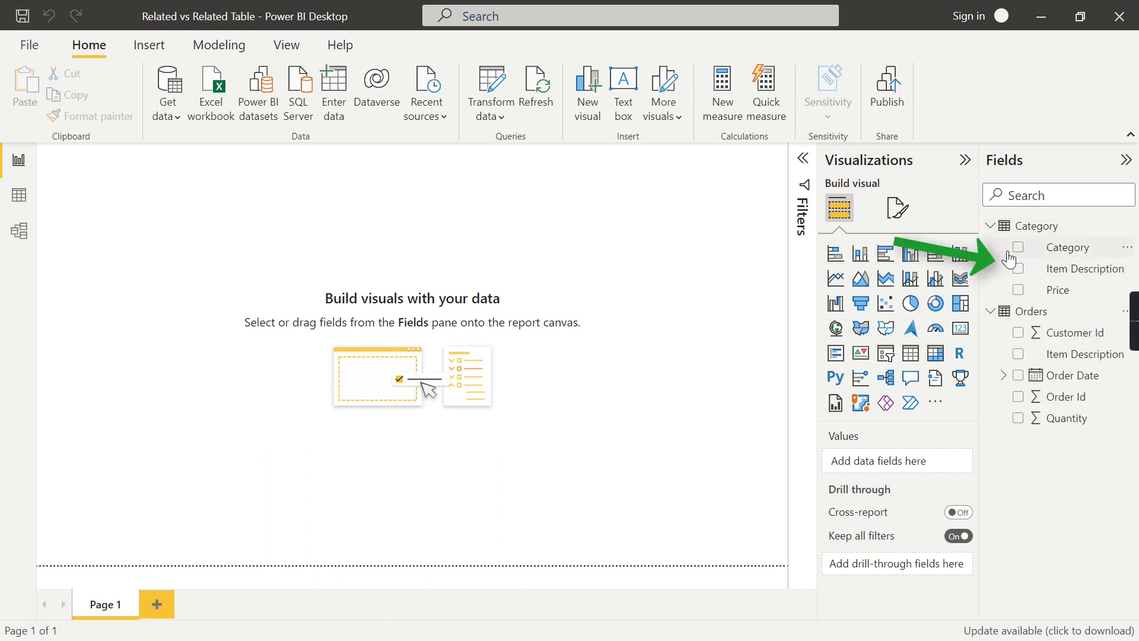
pyautogui.click(23, 205)
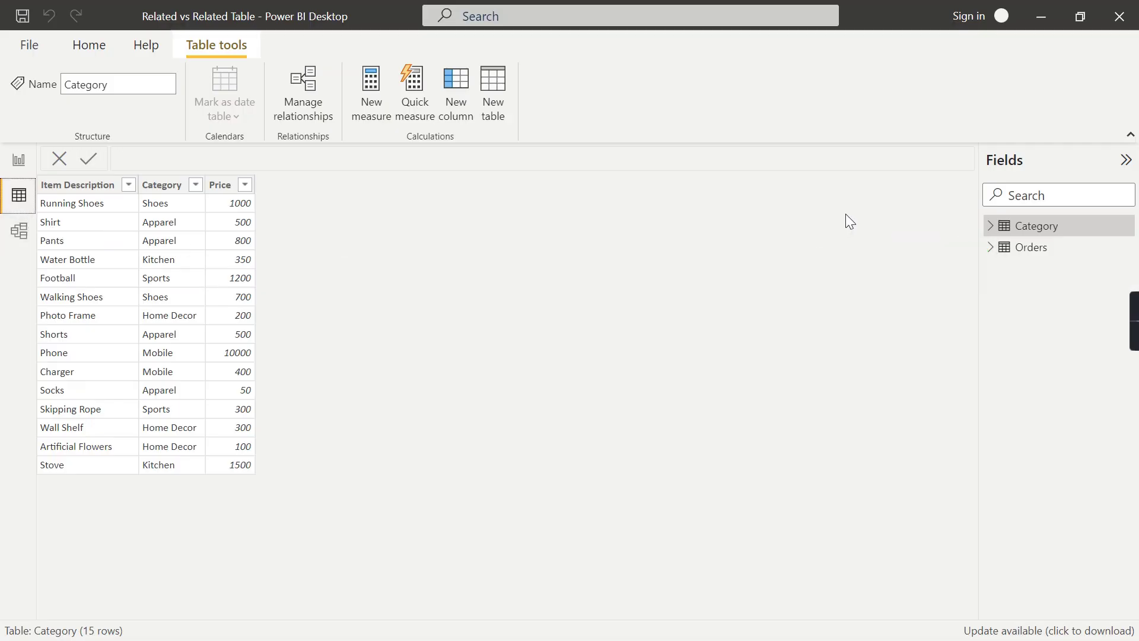
pyautogui.click(990, 225)
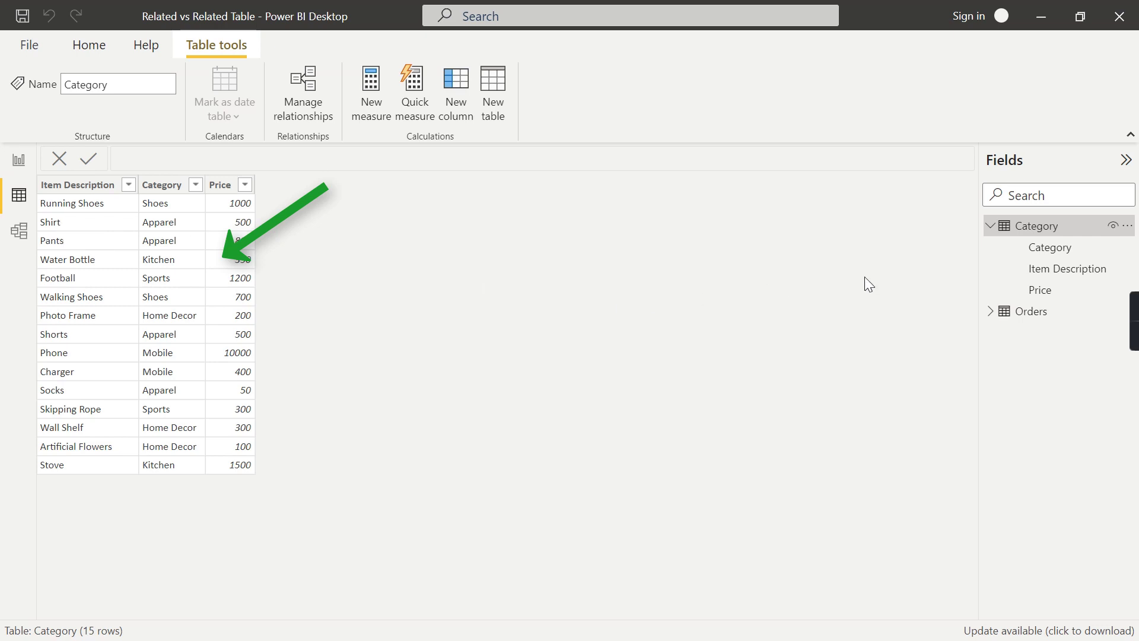
pyautogui.click(986, 317)
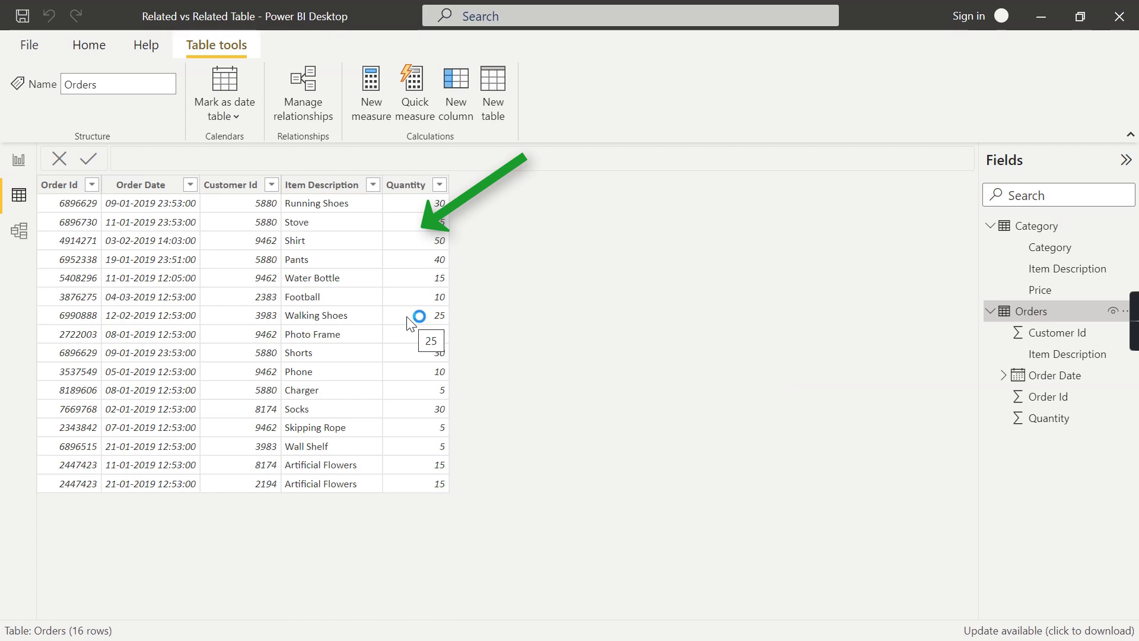
# Inspect the relationship between Category and Orders in the model diagram, checking its linked columns, cardinality and cross filter direction
pyautogui.click(17, 237)
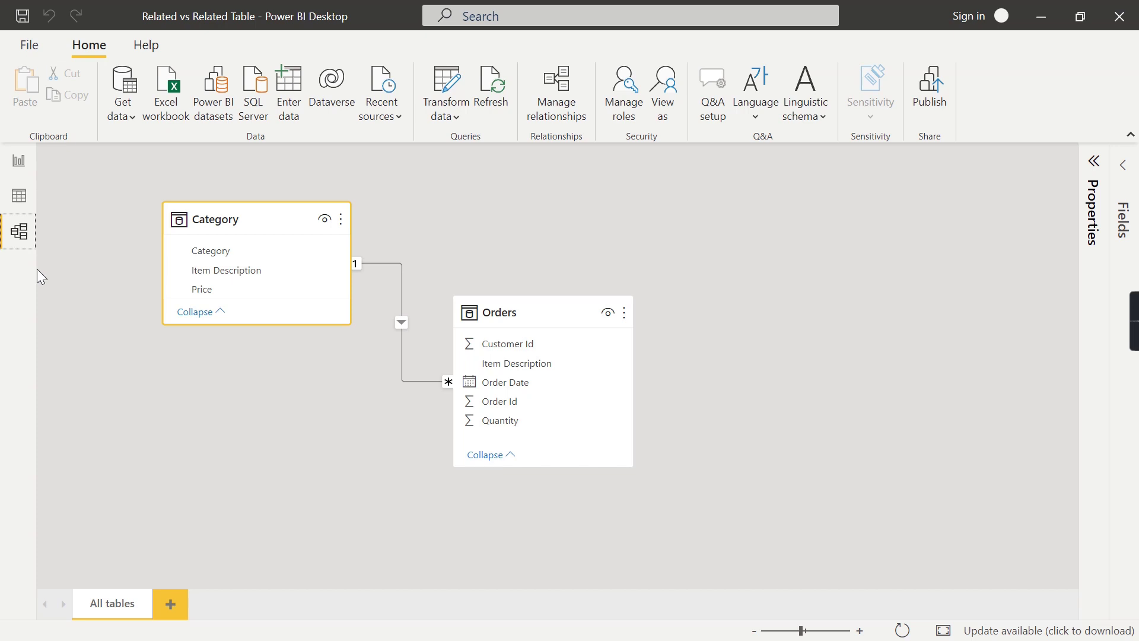
pyautogui.moveTo(266, 220)
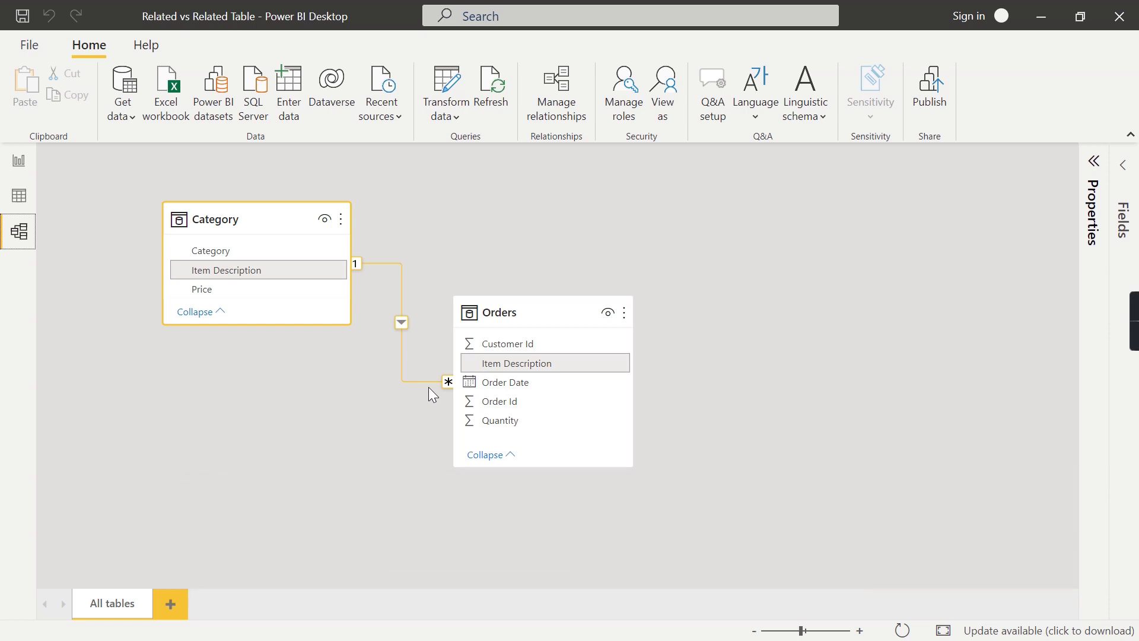
pyautogui.doubleClick(401, 352)
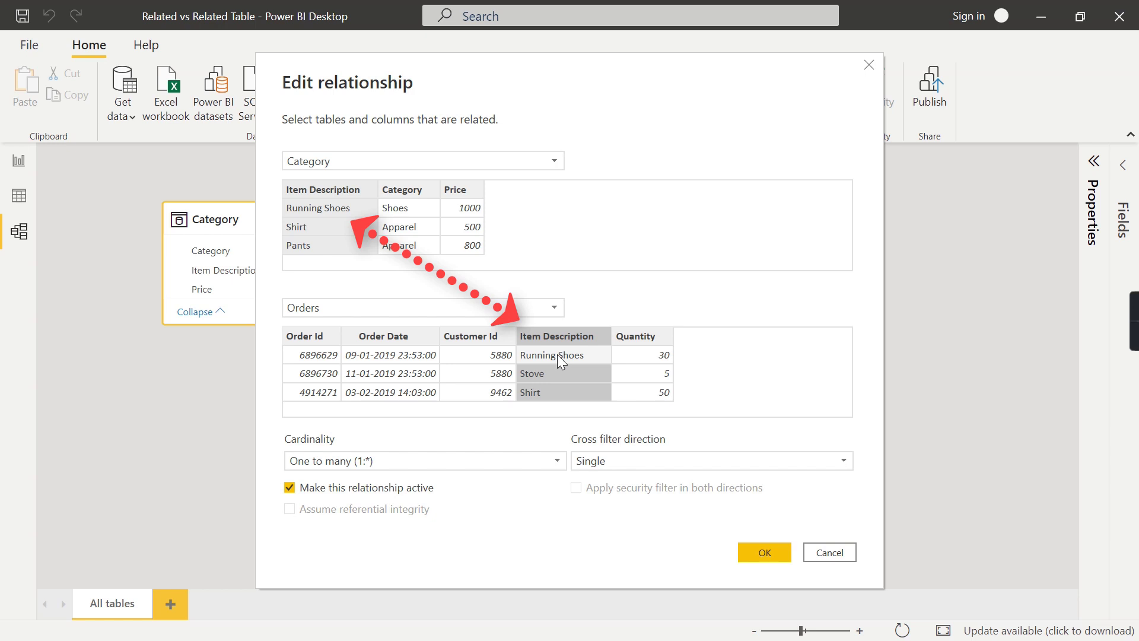
pyautogui.click(762, 554)
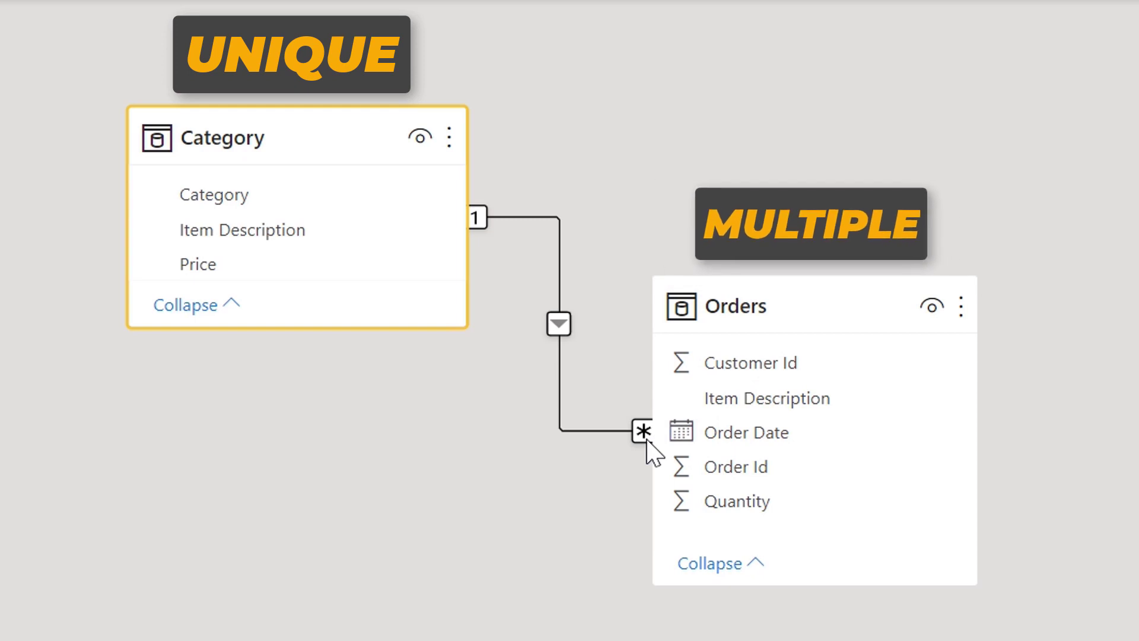
pyautogui.click(795, 300)
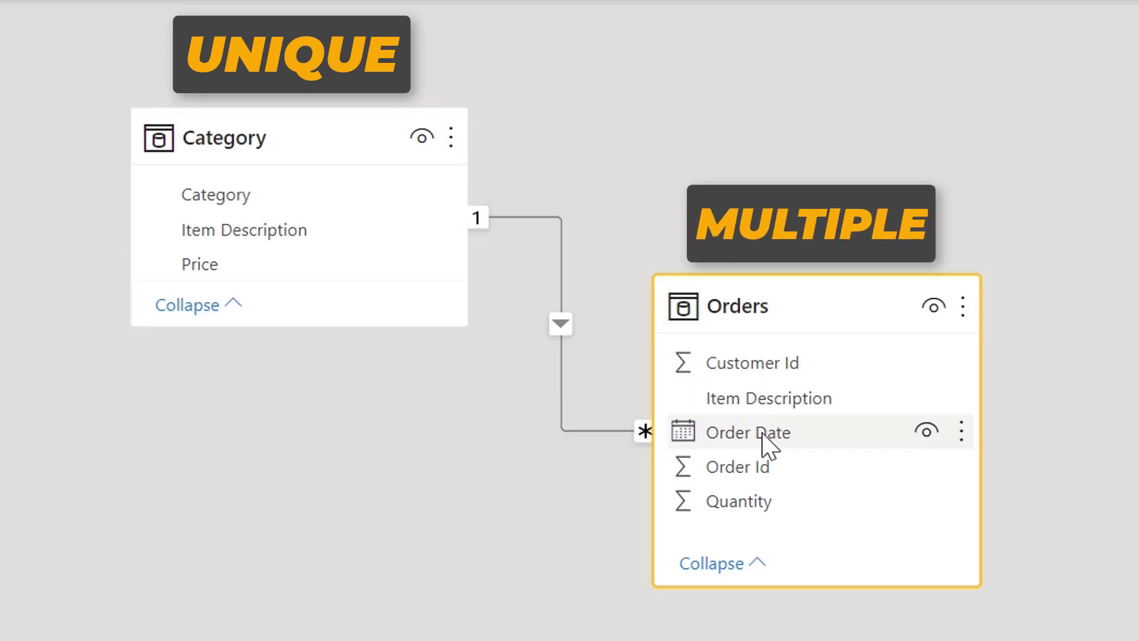
pyautogui.click(783, 407)
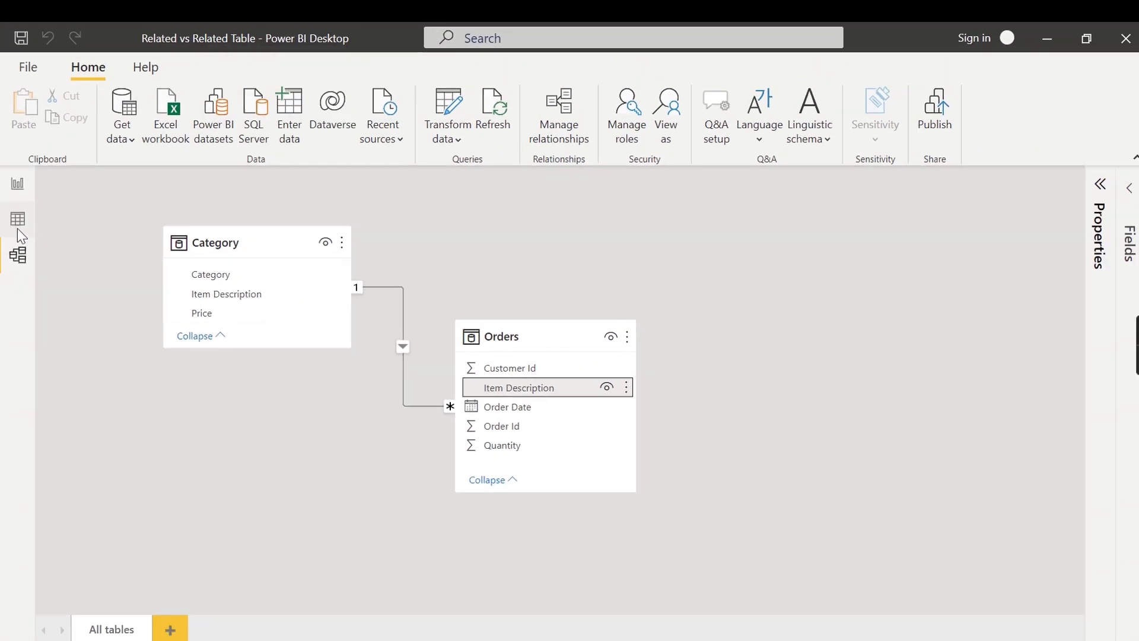
# Compare the Item Description values in the Orders and Category tables and check which side of the model relationship each table is on
pyautogui.click(19, 194)
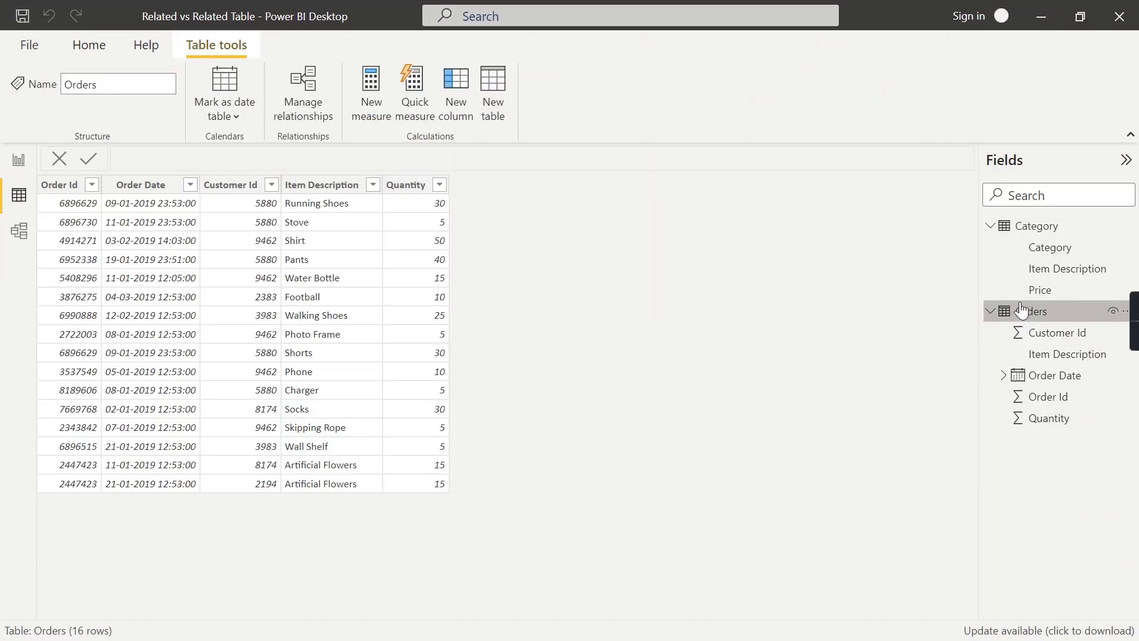
pyautogui.click(322, 187)
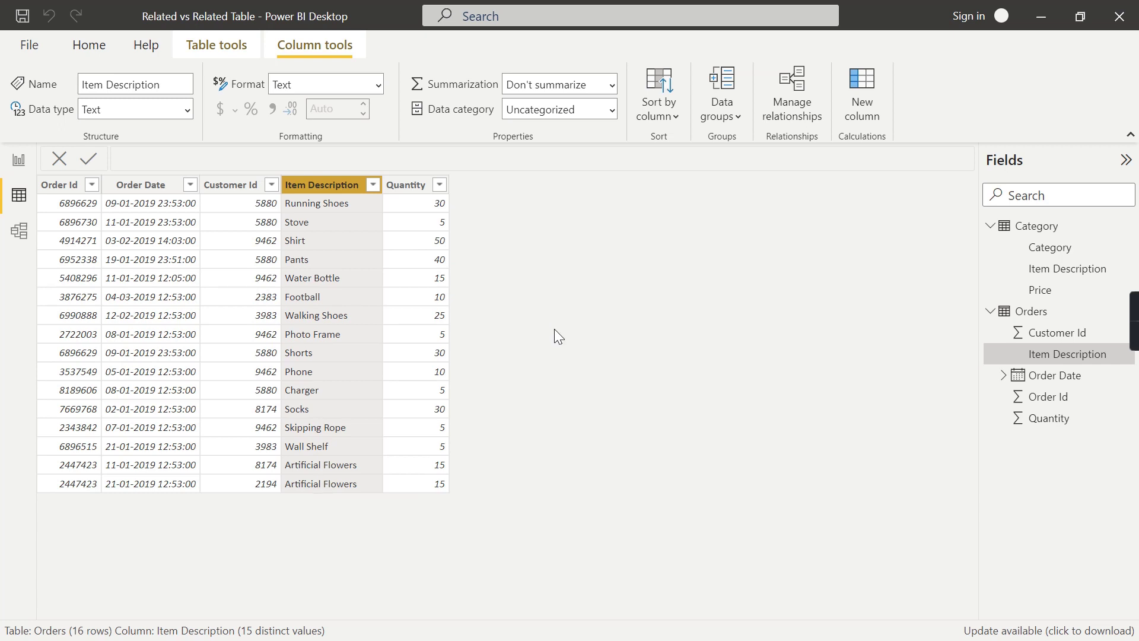
pyautogui.click(1031, 225)
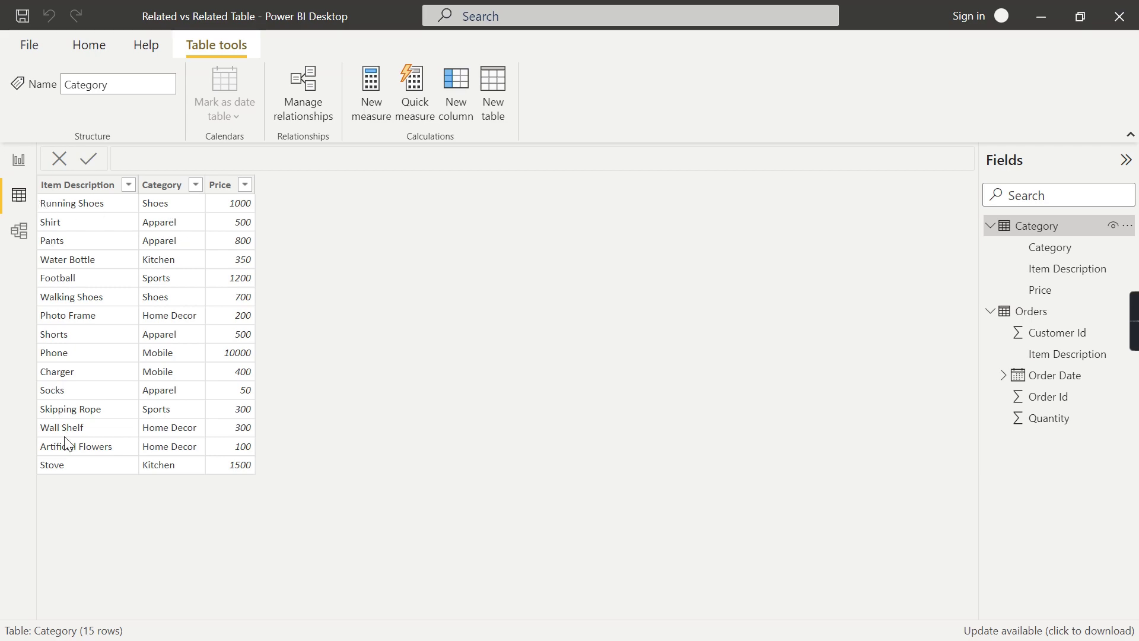
pyautogui.click(18, 232)
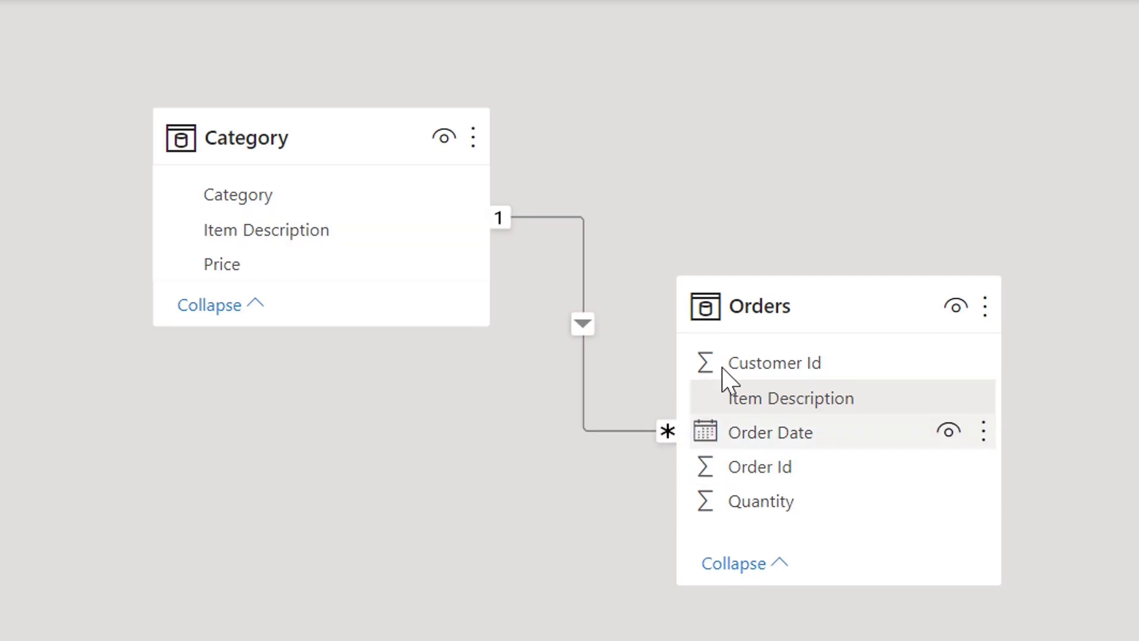
pyautogui.moveTo(716, 317)
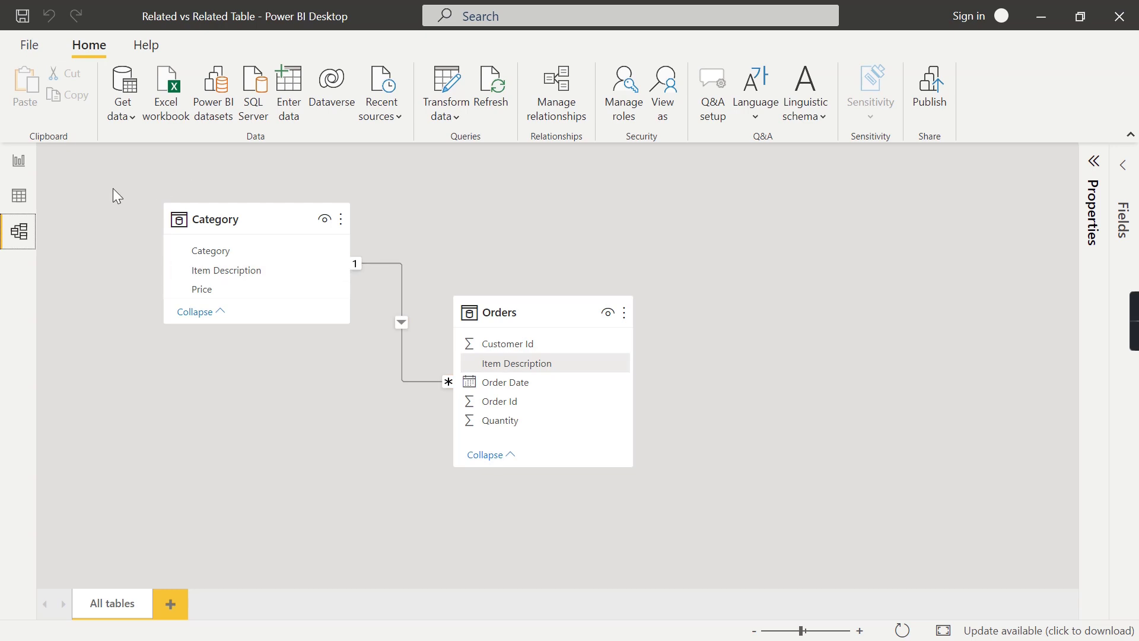
# Examine the Price column in Category and the Quantity column in Orders, and how the model links the two tables
pyautogui.click(19, 195)
pyautogui.click(1037, 291)
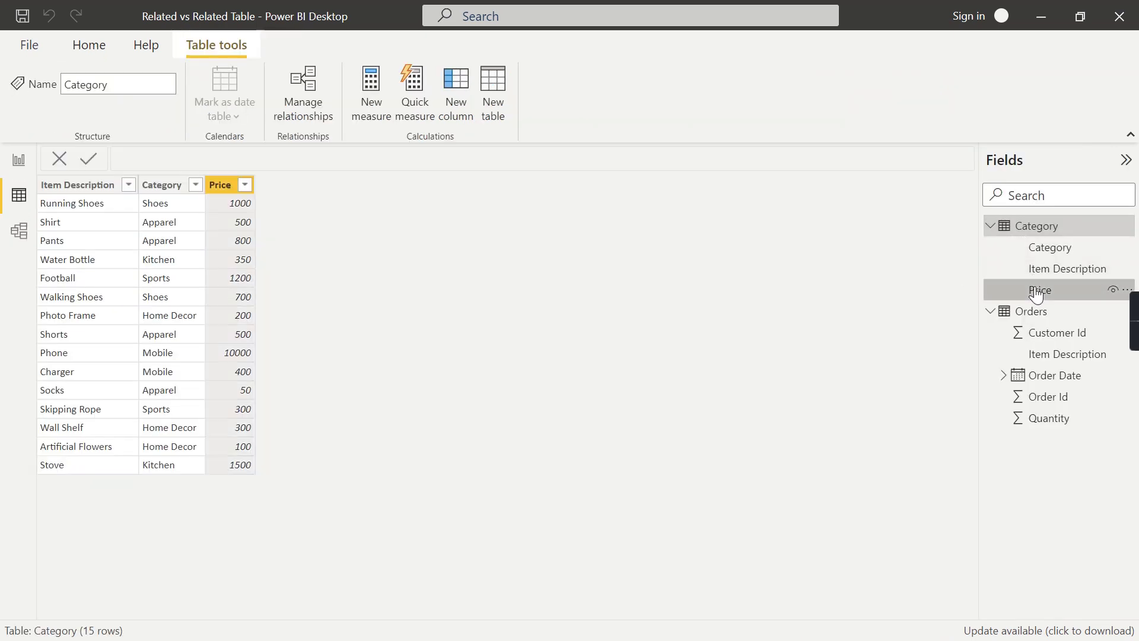
pyautogui.click(1030, 317)
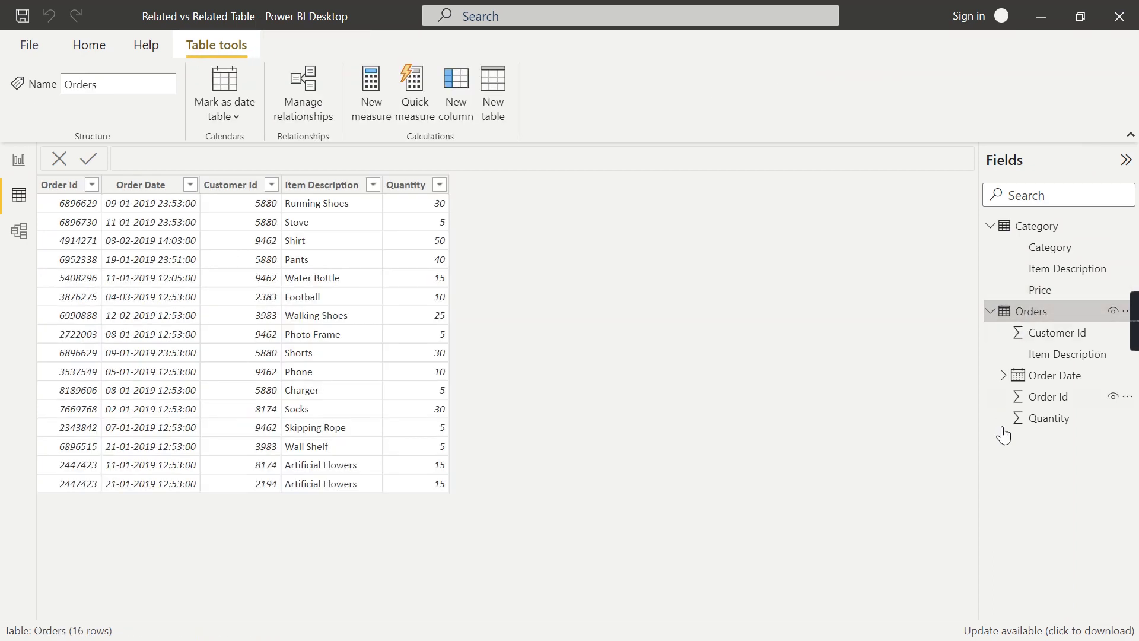
pyautogui.click(1027, 419)
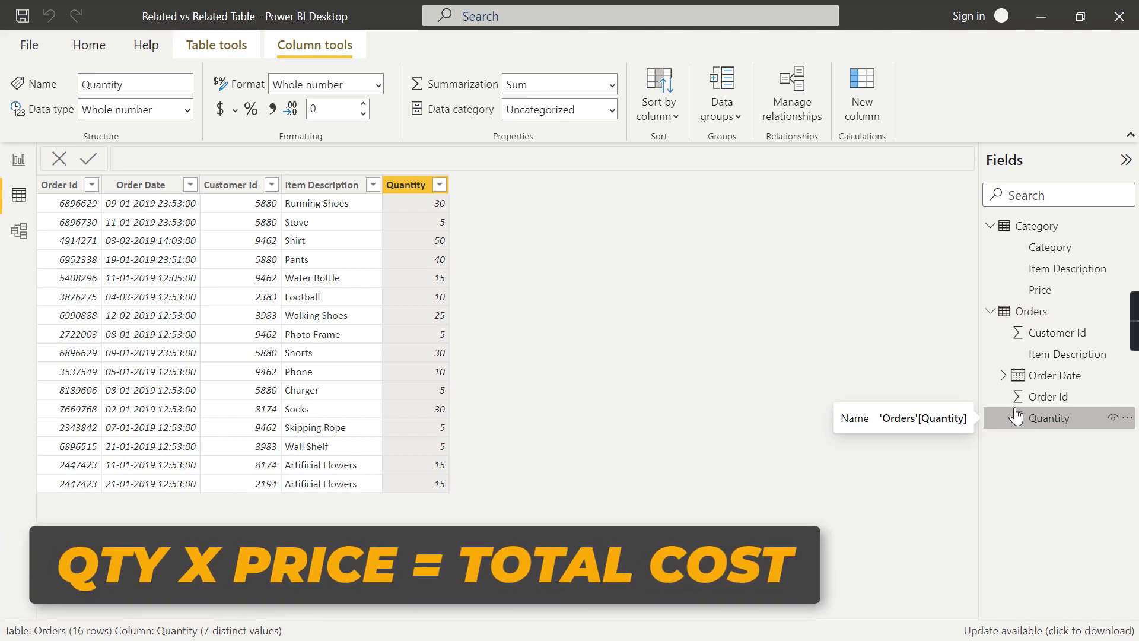
pyautogui.click(1040, 290)
pyautogui.click(1048, 231)
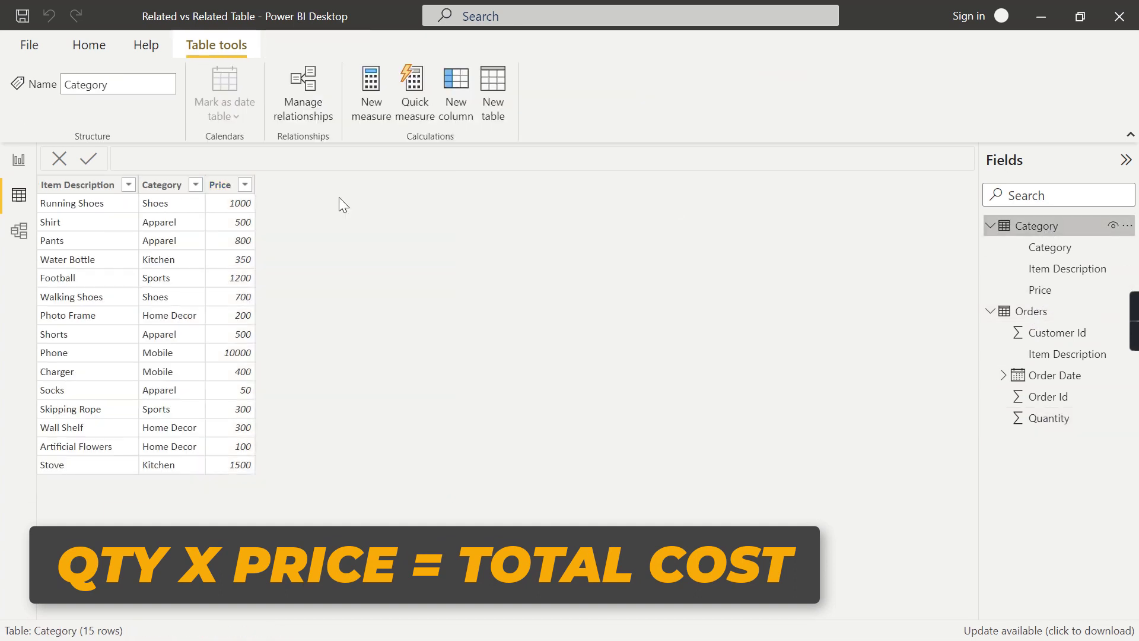
pyautogui.click(232, 184)
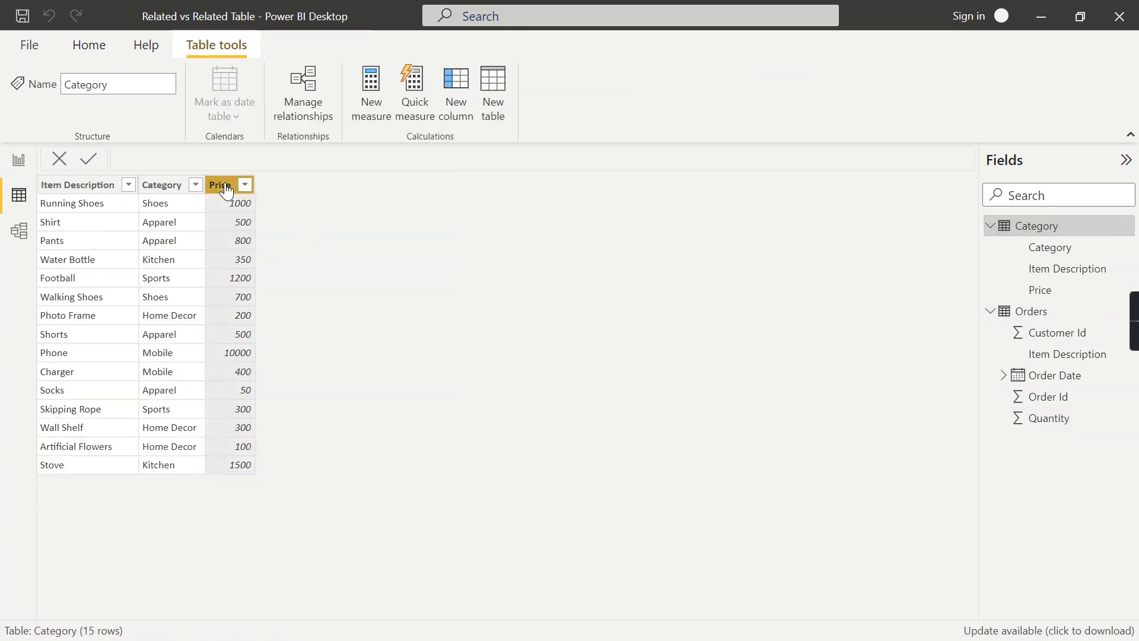
pyautogui.click(1041, 312)
pyautogui.click(1062, 421)
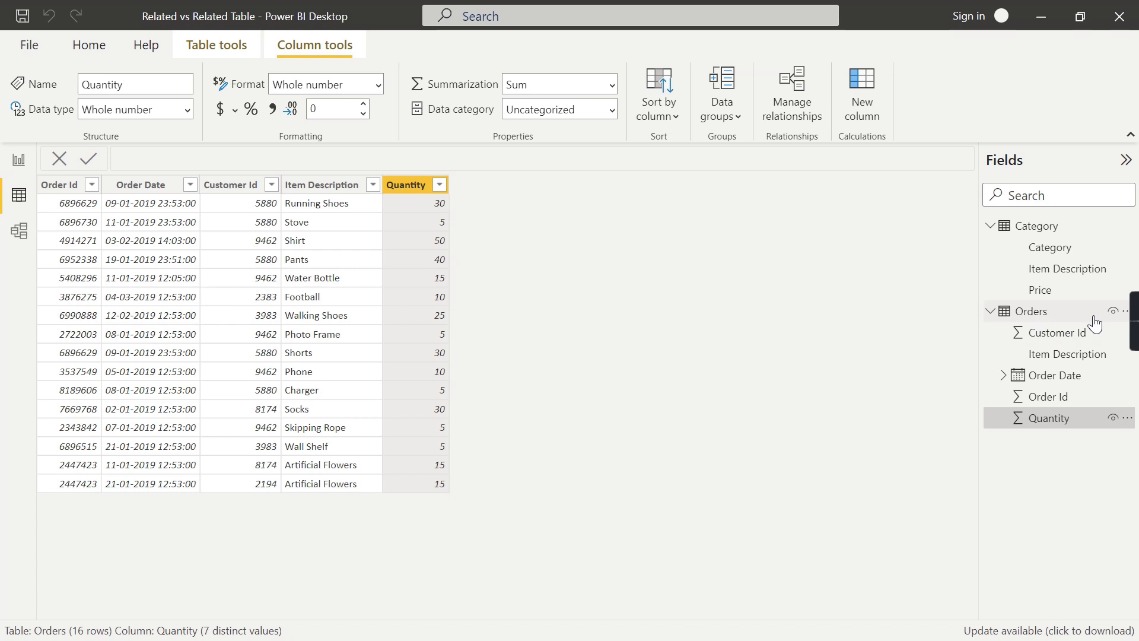
pyautogui.click(21, 237)
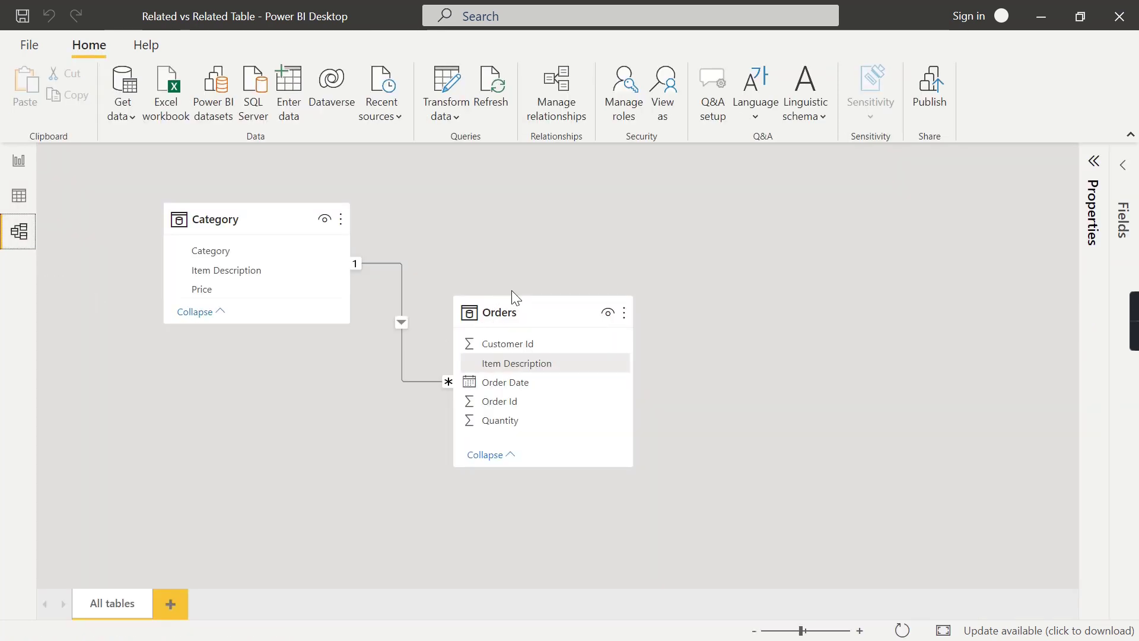
pyautogui.click(496, 323)
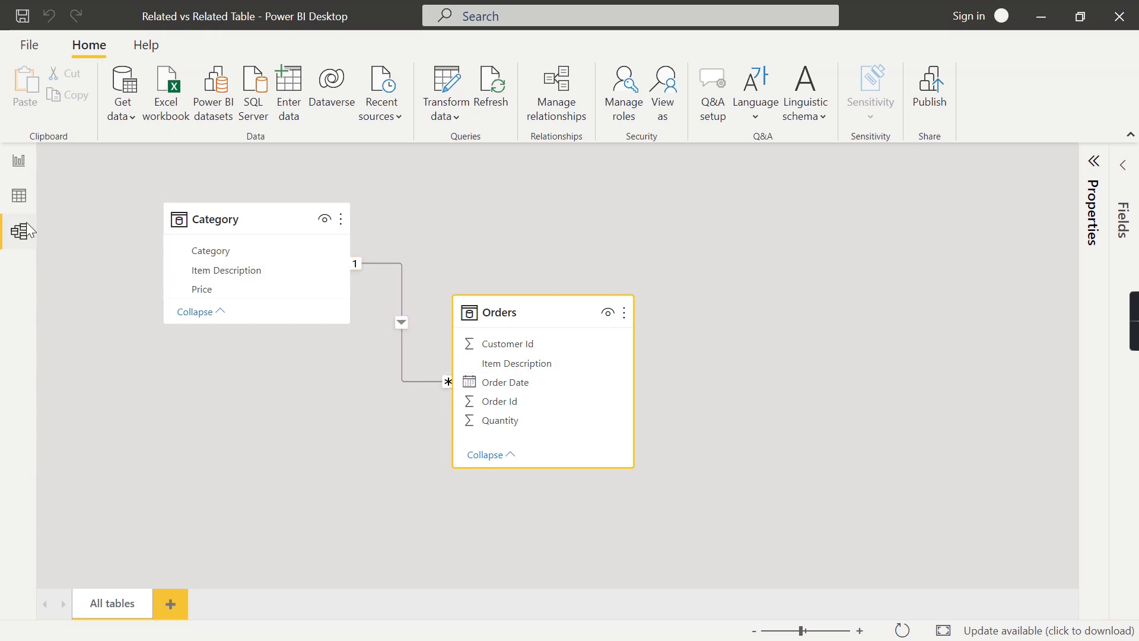
# Add a calculated column to the Orders table with the formula PRICE = RELATED(Category[Price])
pyautogui.click(19, 205)
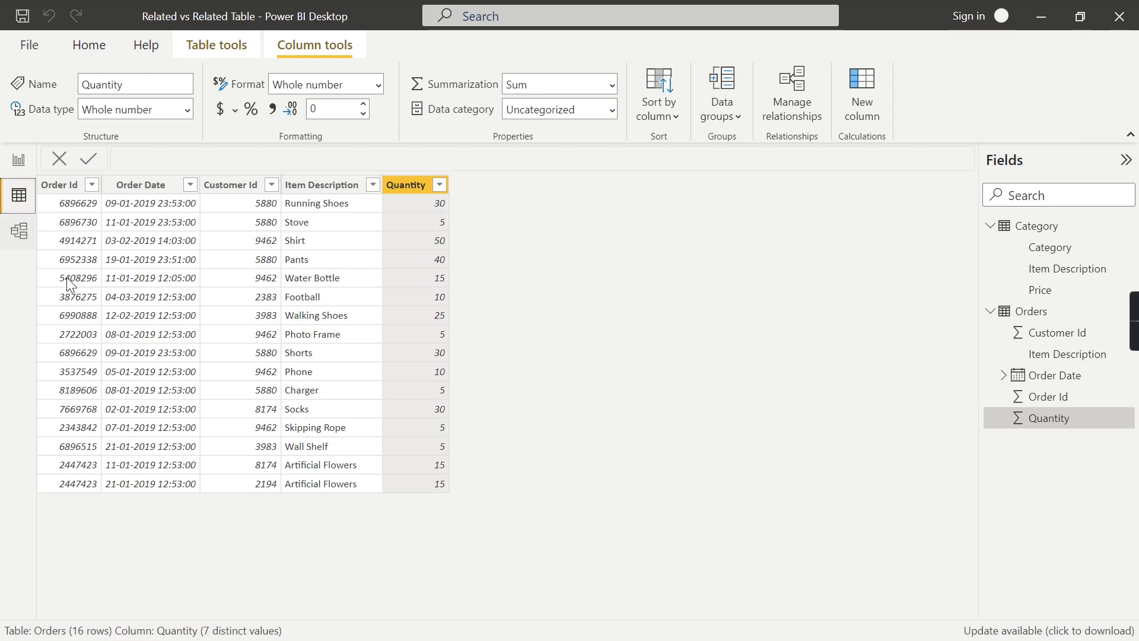
pyautogui.click(1027, 311)
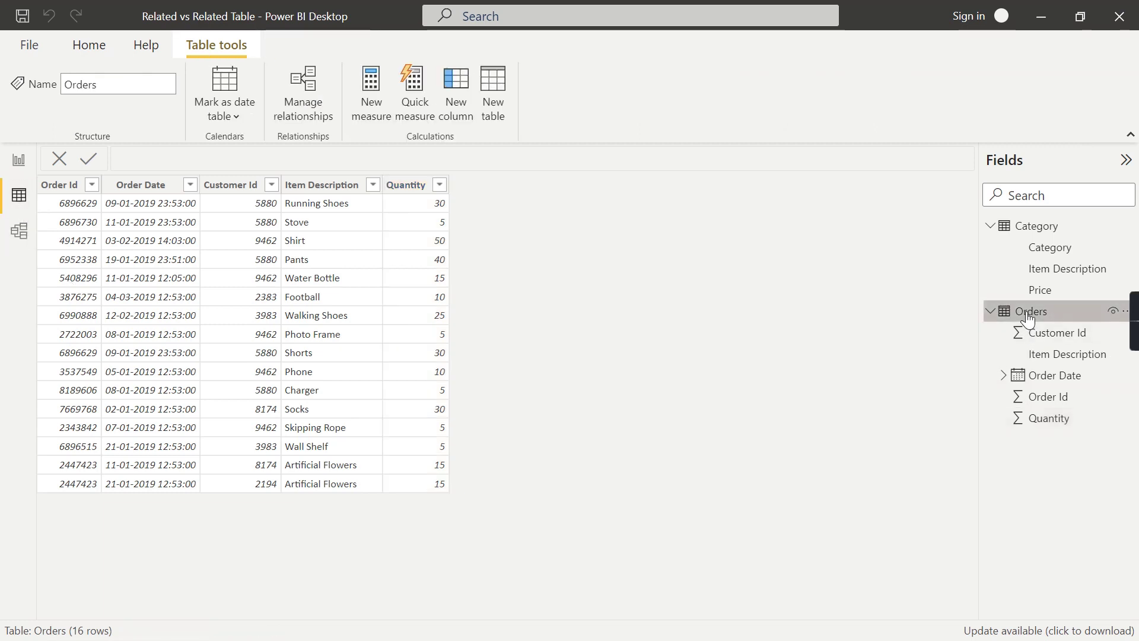
pyautogui.rightClick(1026, 311)
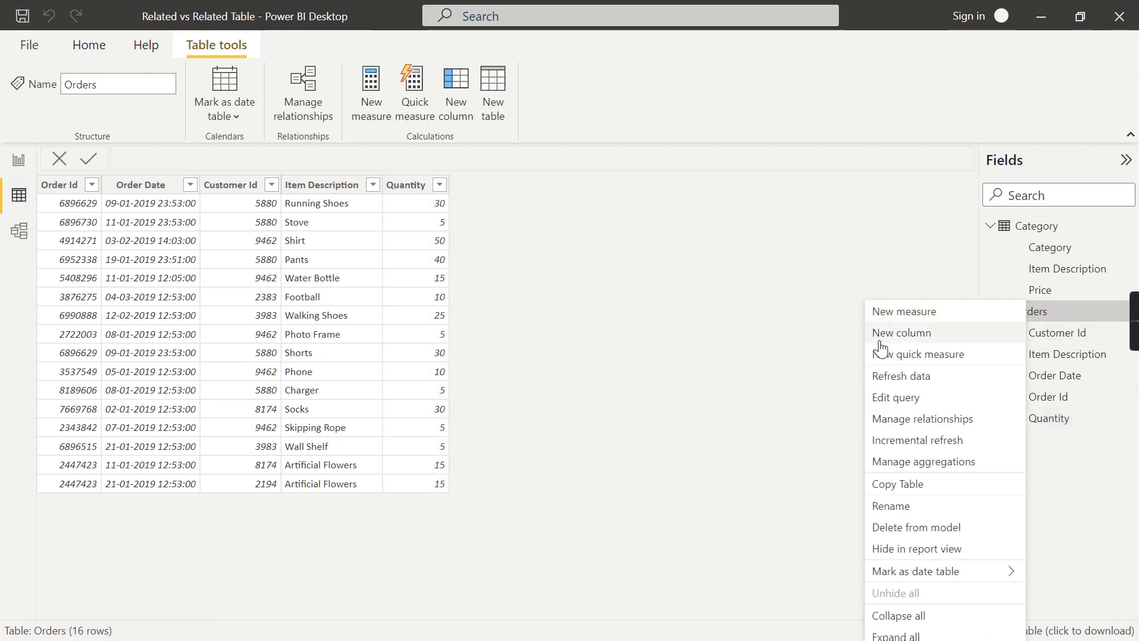
pyautogui.click(902, 333)
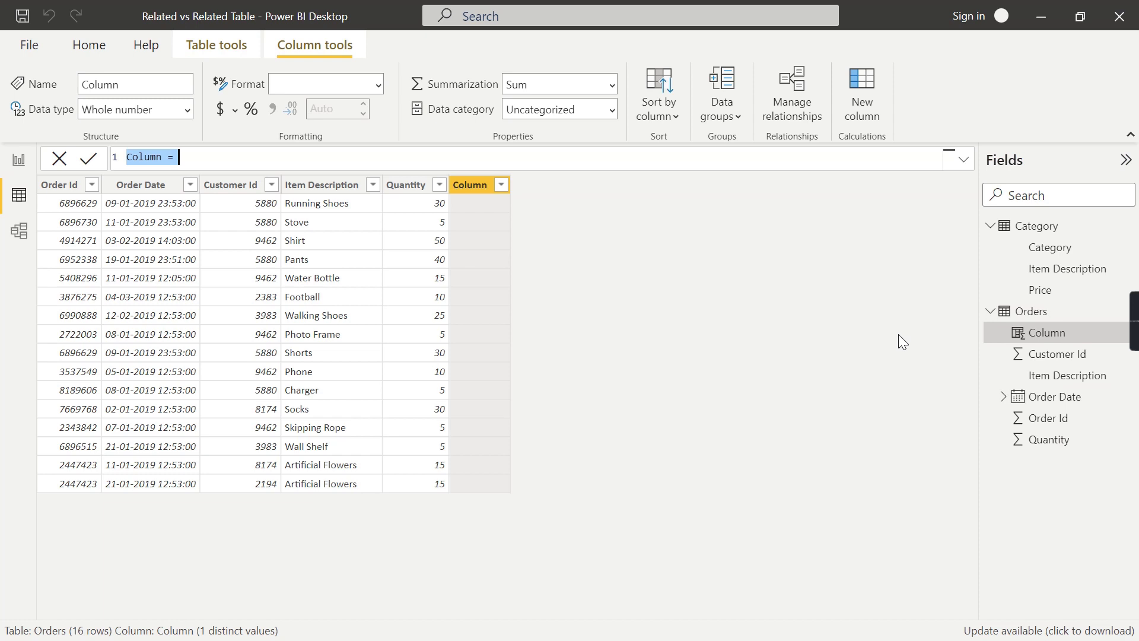
pyautogui.write('PRICE')
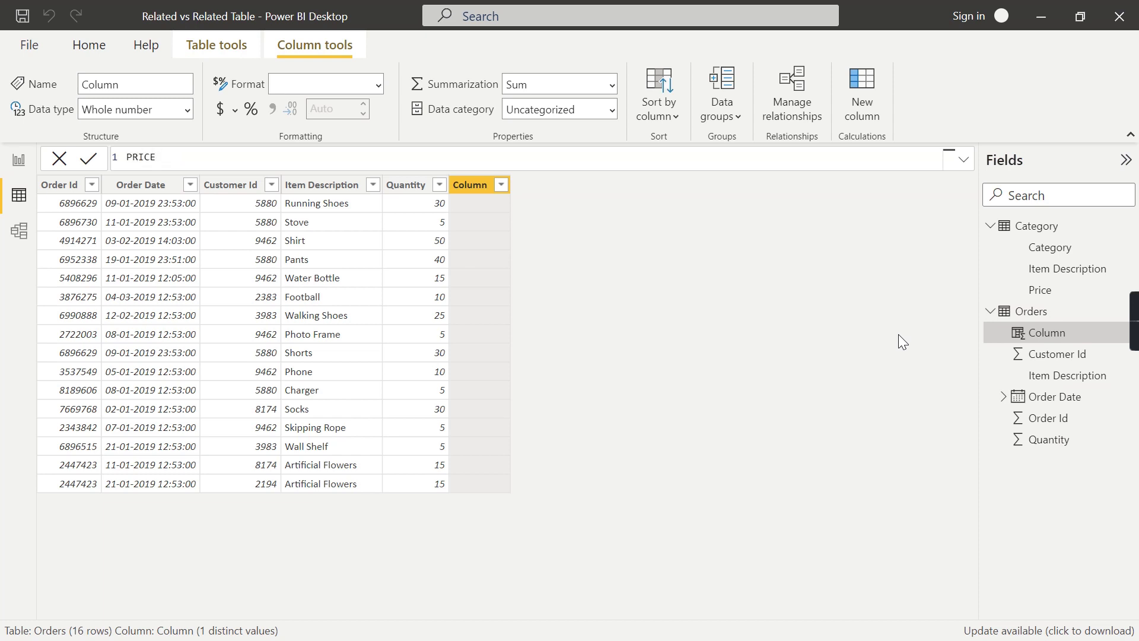
pyautogui.write(' = Re')
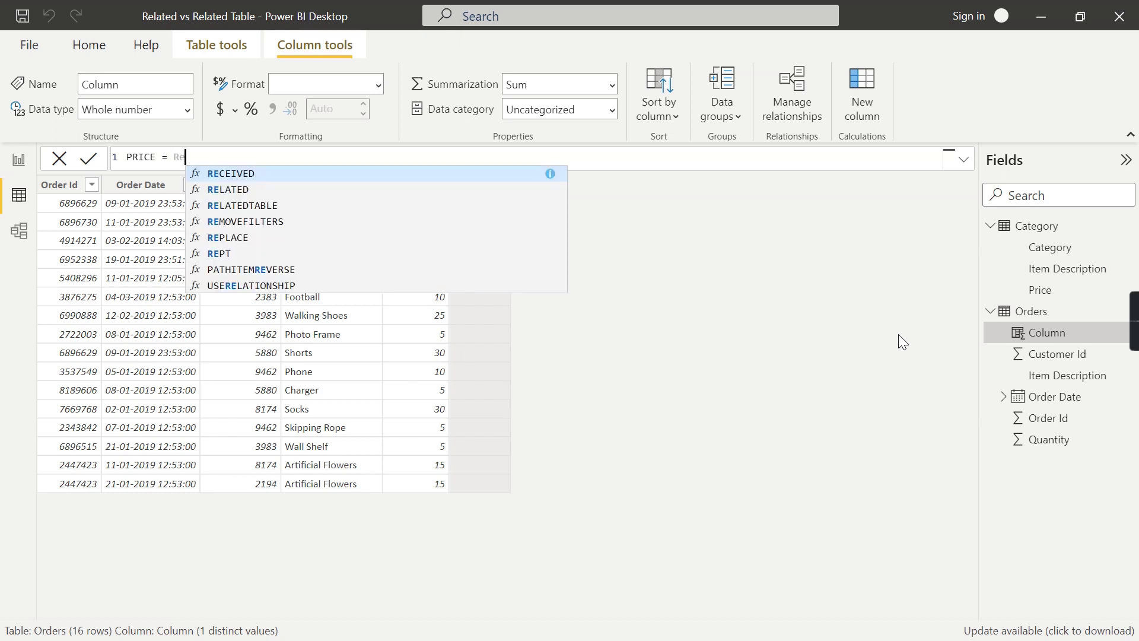
pyautogui.write('la')
pyautogui.press('Tab')
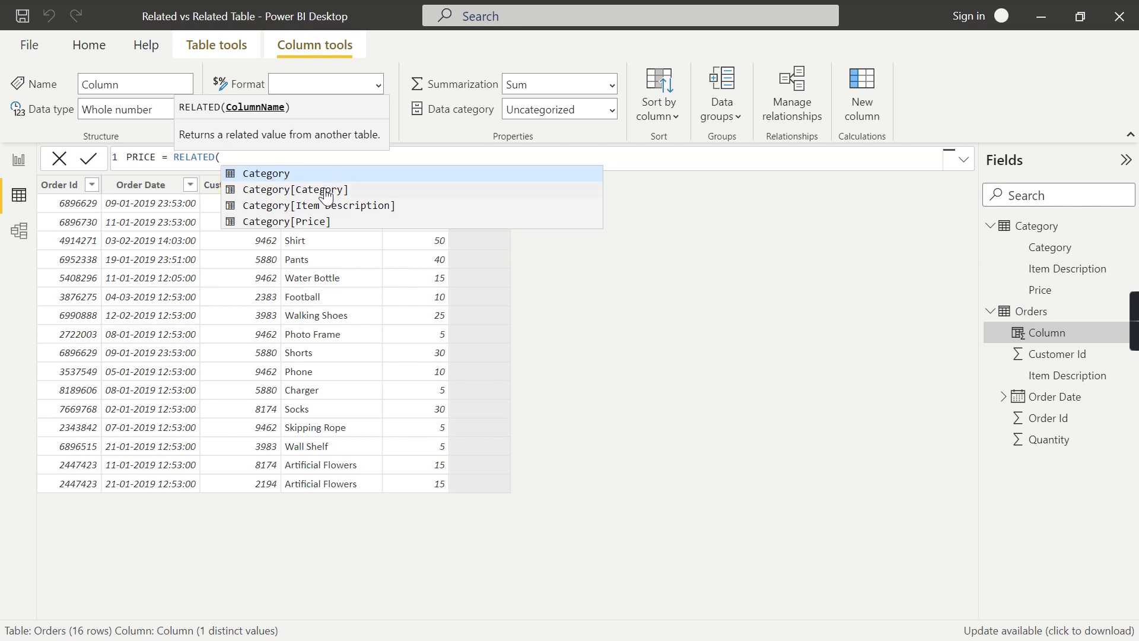
pyautogui.click(302, 223)
pyautogui.press('Return')
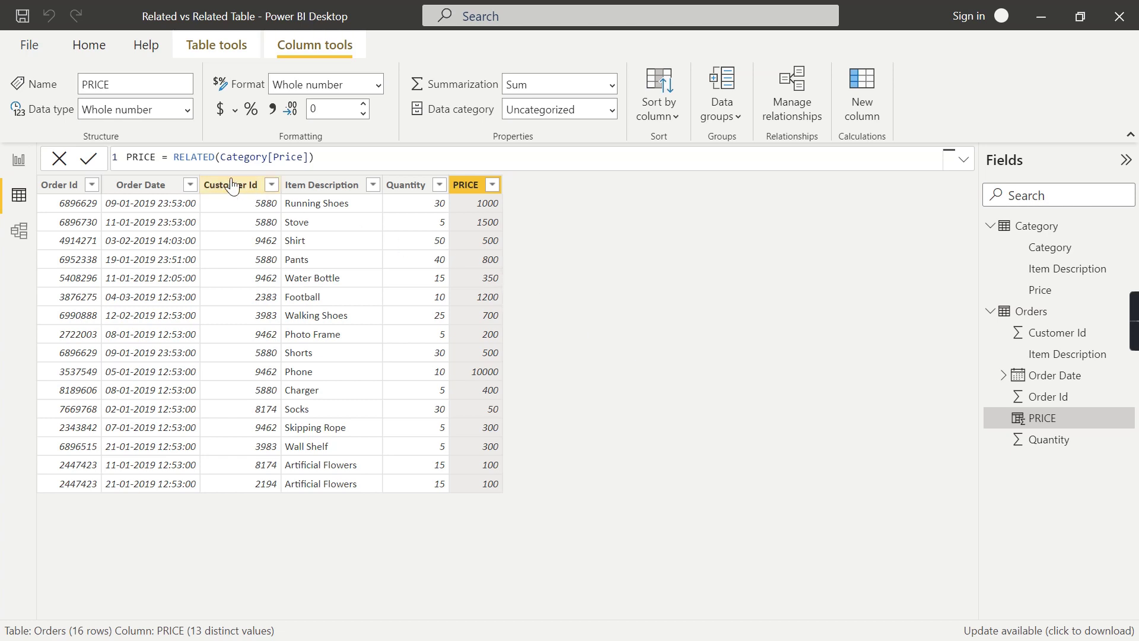
# Extend the PRICE column's formula to RELATED(Category[Price]) * Orders[Quantity] so it computes each order's total cost
pyautogui.doubleClick(175, 156)
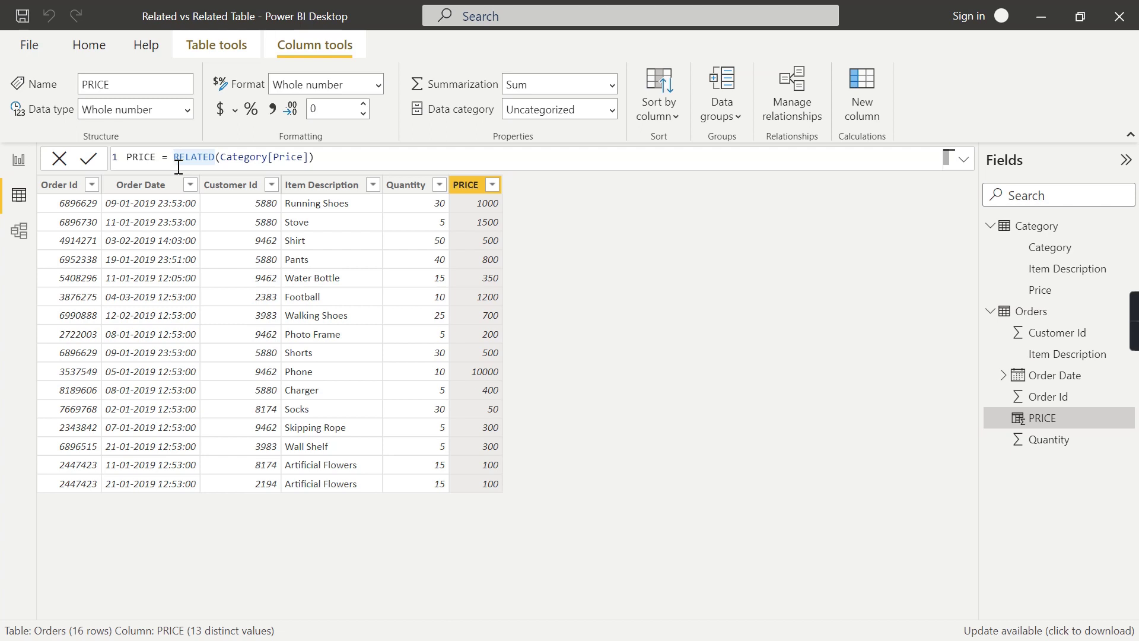
pyautogui.press('End')
pyautogui.write('* Qy')
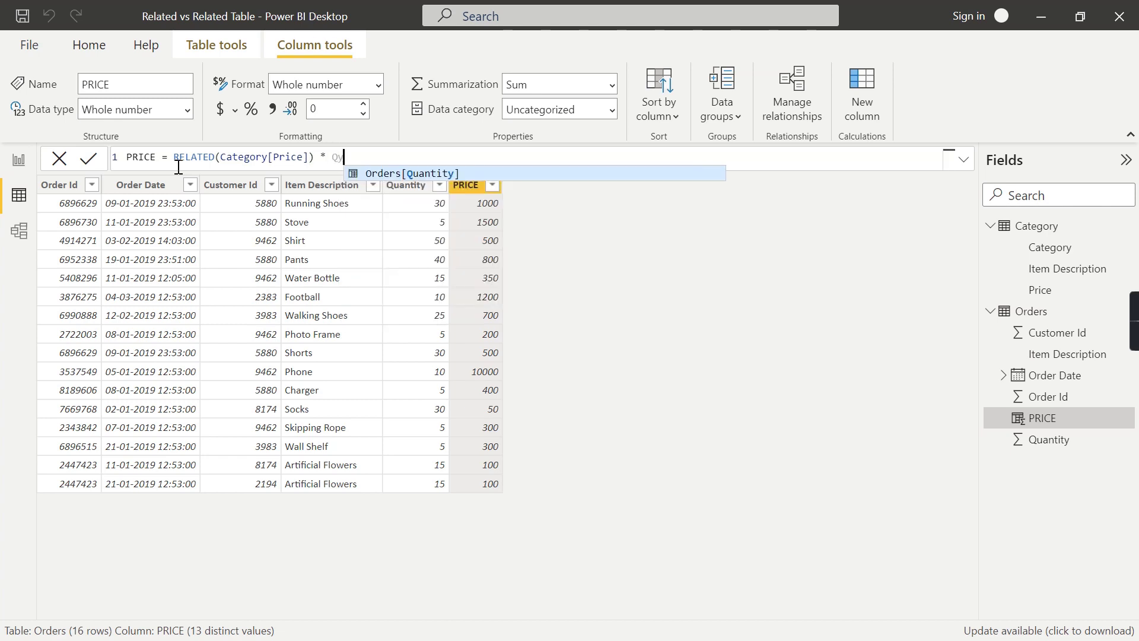
pyautogui.press('Tab')
pyautogui.press('Return')
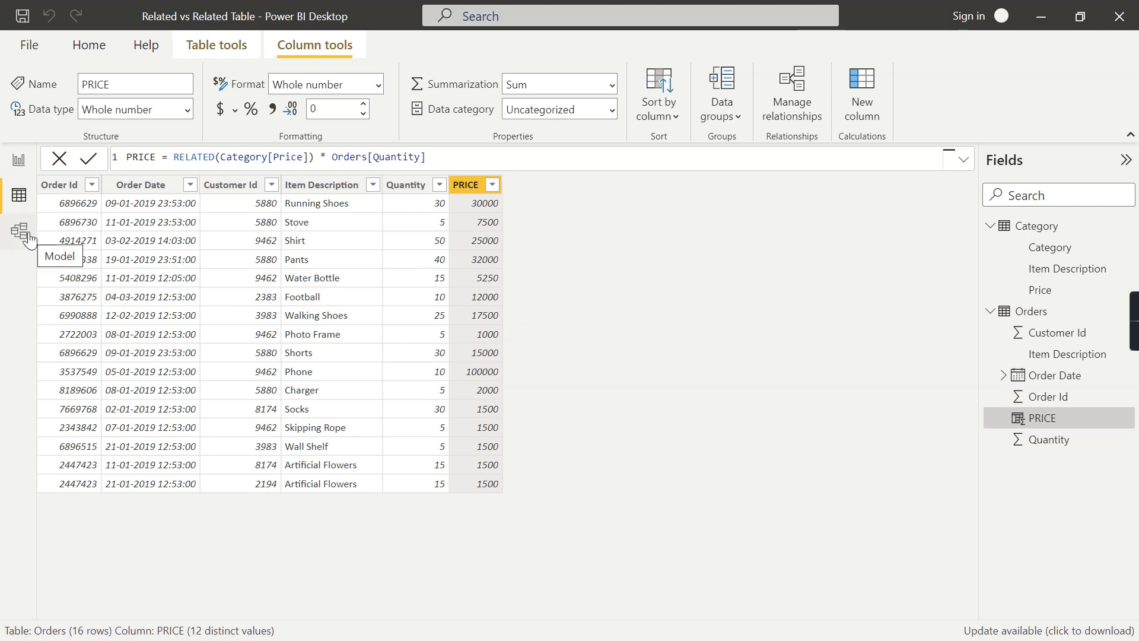
# Review the Category table's data and its one-to-many relationship to Orders in the model, including the Orders fields down to Quantity
pyautogui.click(1020, 233)
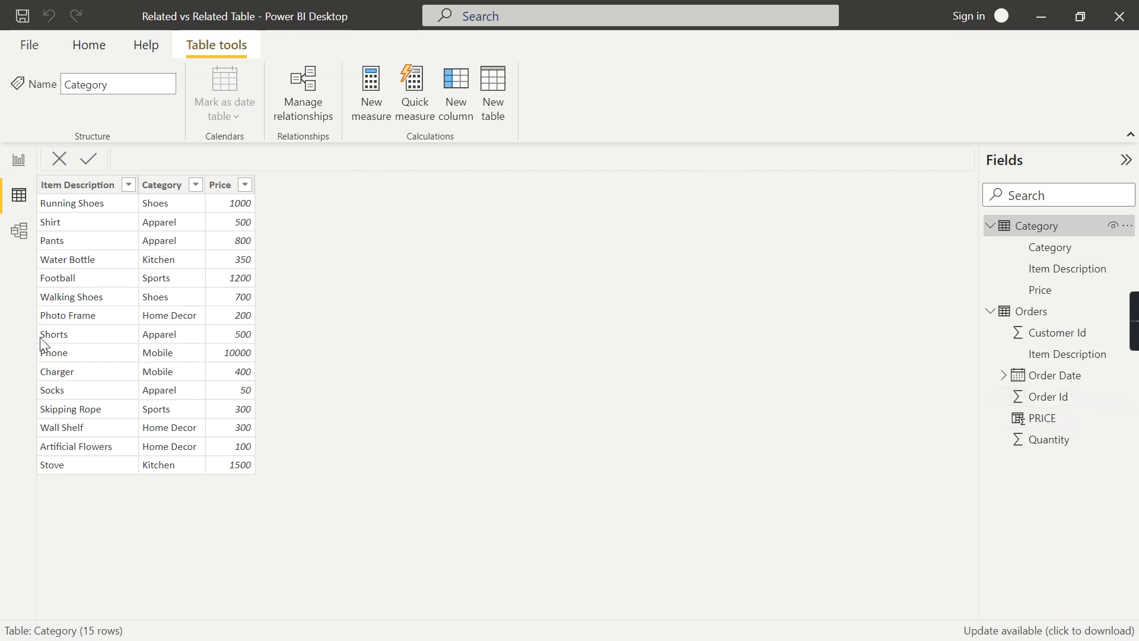
pyautogui.click(20, 234)
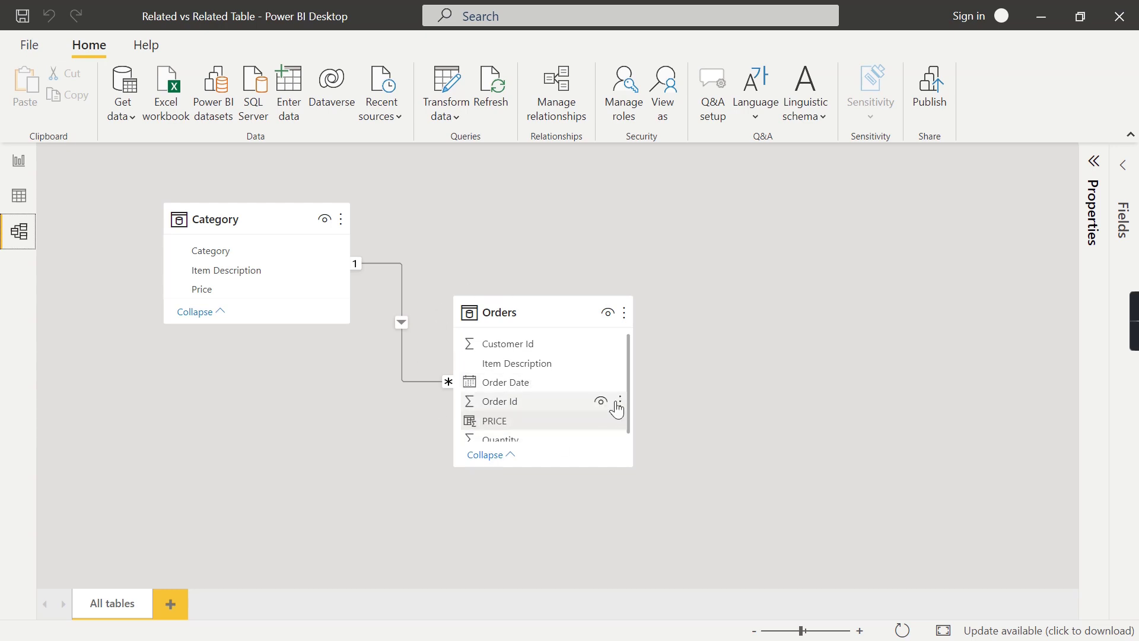
pyautogui.moveTo(628, 414); pyautogui.dragTo(631, 422)
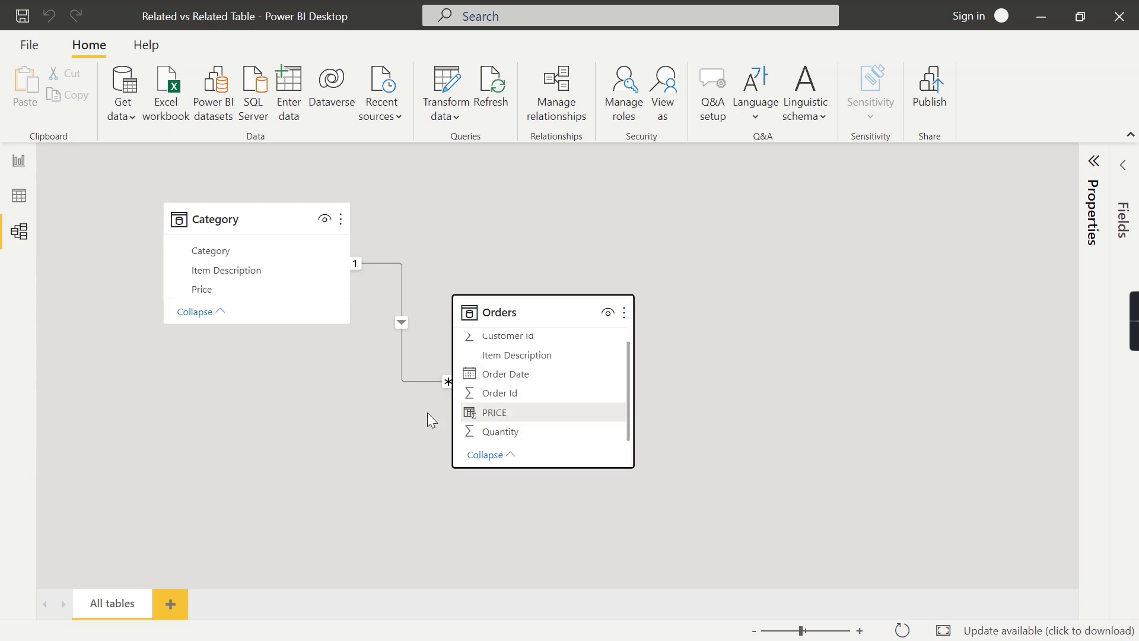
pyautogui.moveTo(233, 220)
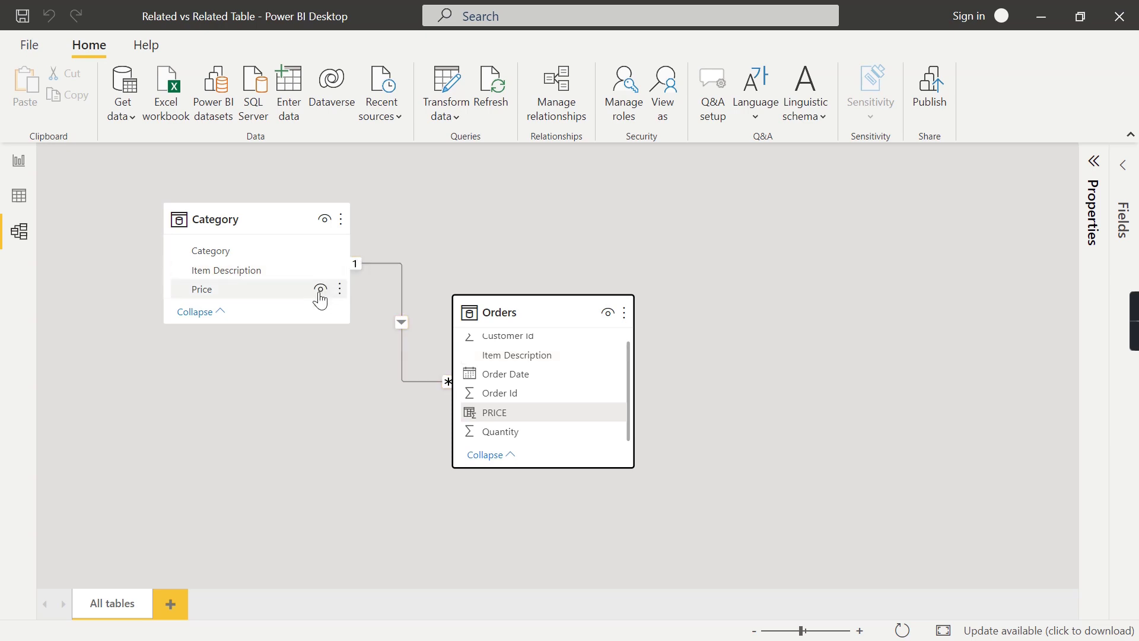
# Start a calculated column in the Category table with the formula QTY = RELATEDTABLE(Orders)
pyautogui.click(14, 197)
pyautogui.rightClick(1022, 235)
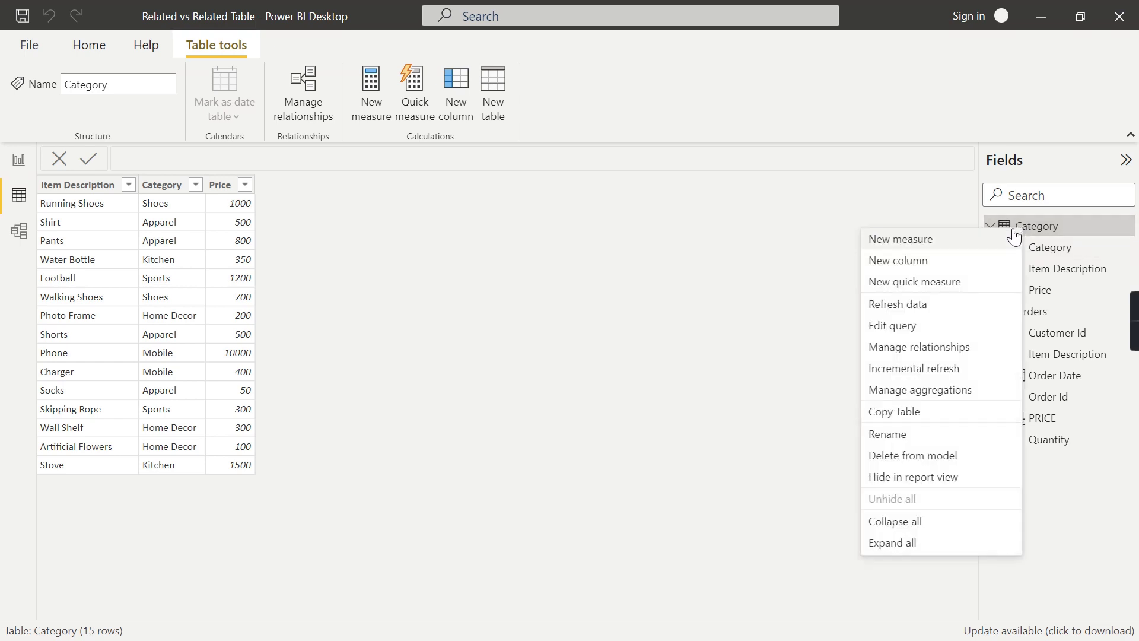
pyautogui.click(908, 259)
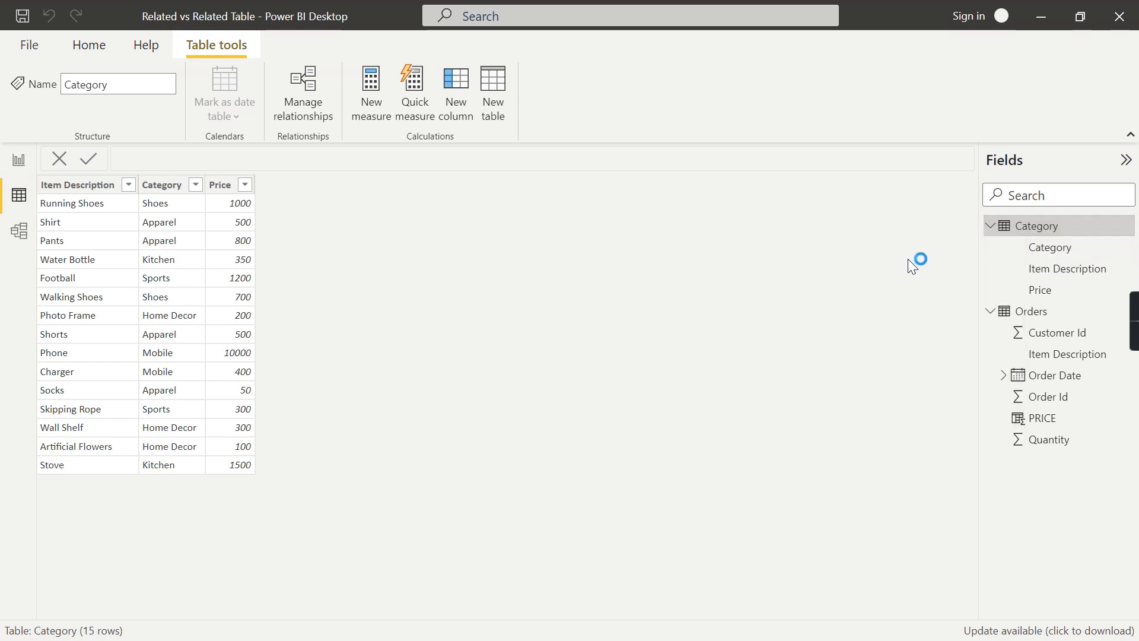
pyautogui.write('QTY = Rel')
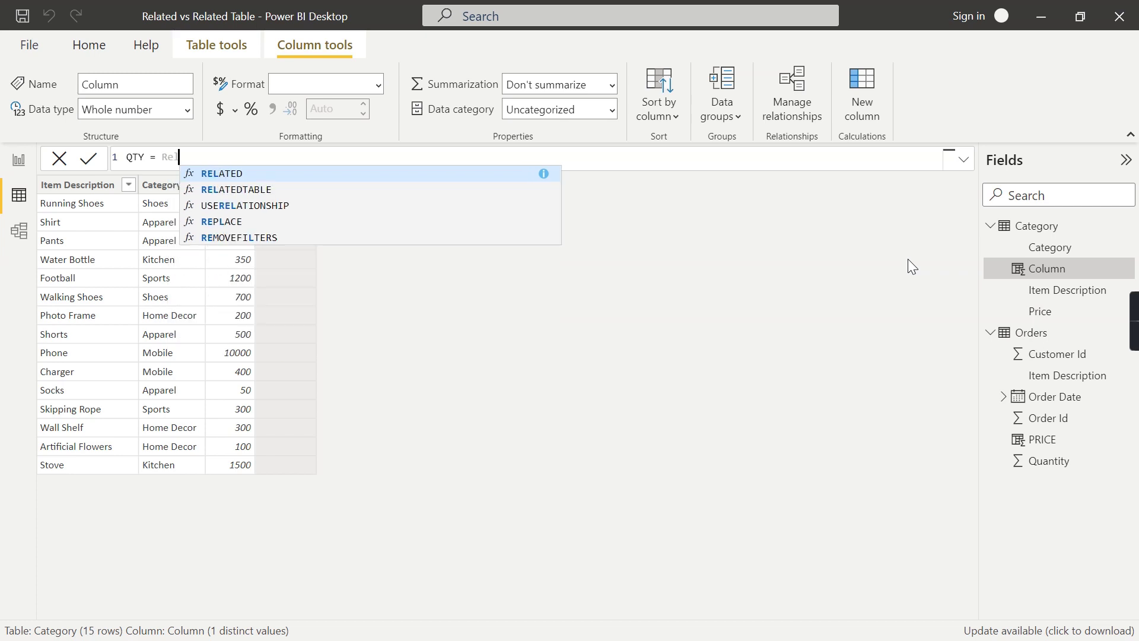
pyautogui.press('Down')
pyautogui.press('Tab')
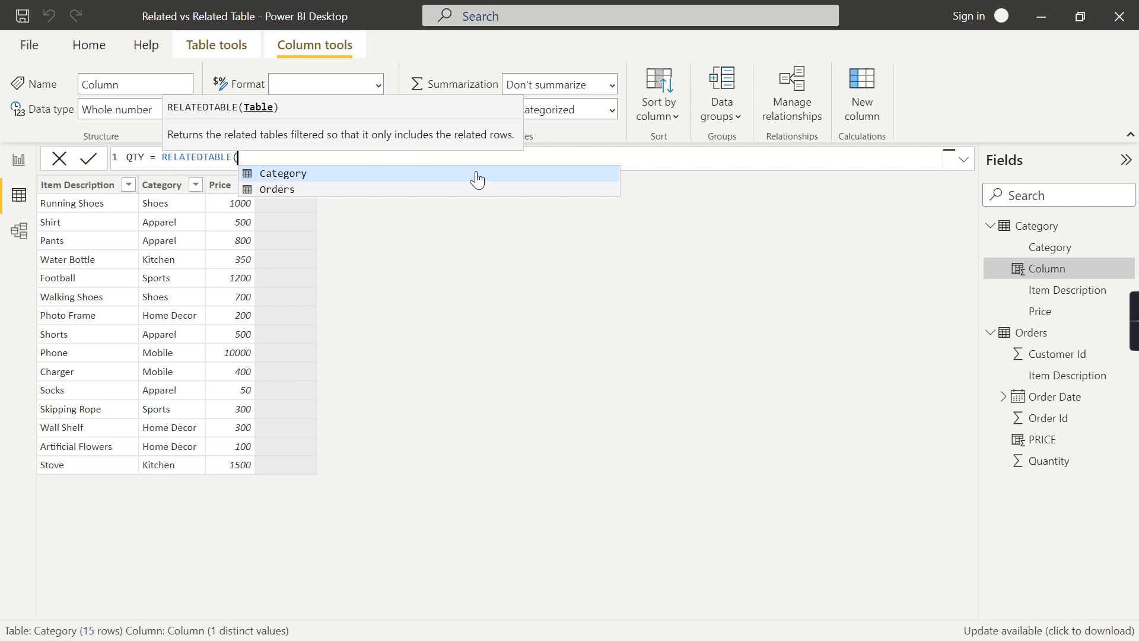
pyautogui.write('Orders')
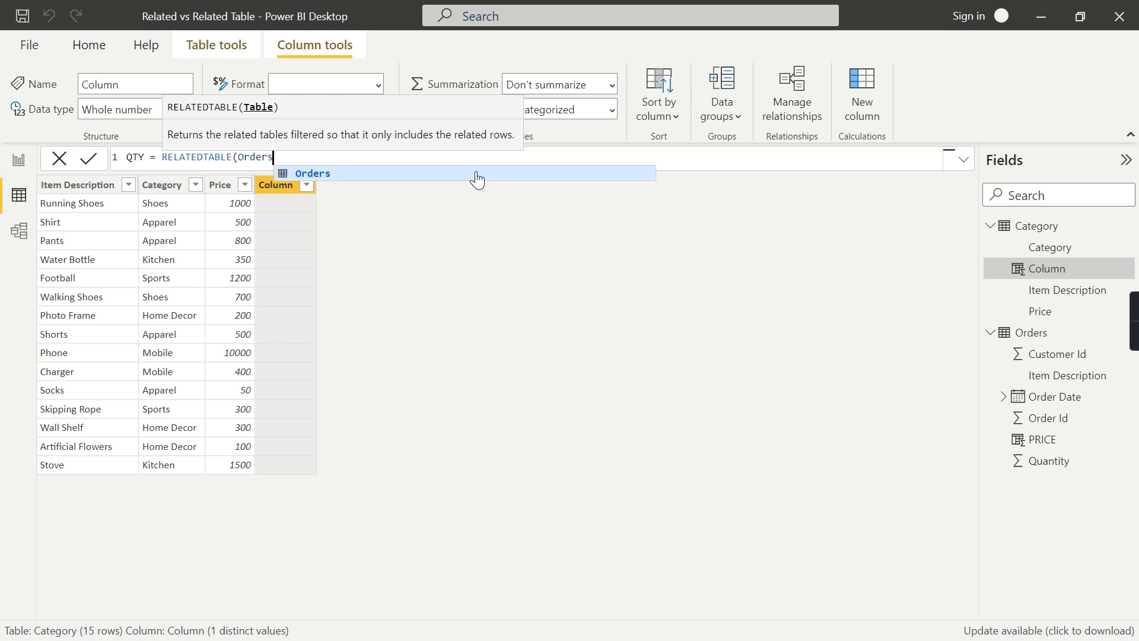
pyautogui.write(')')
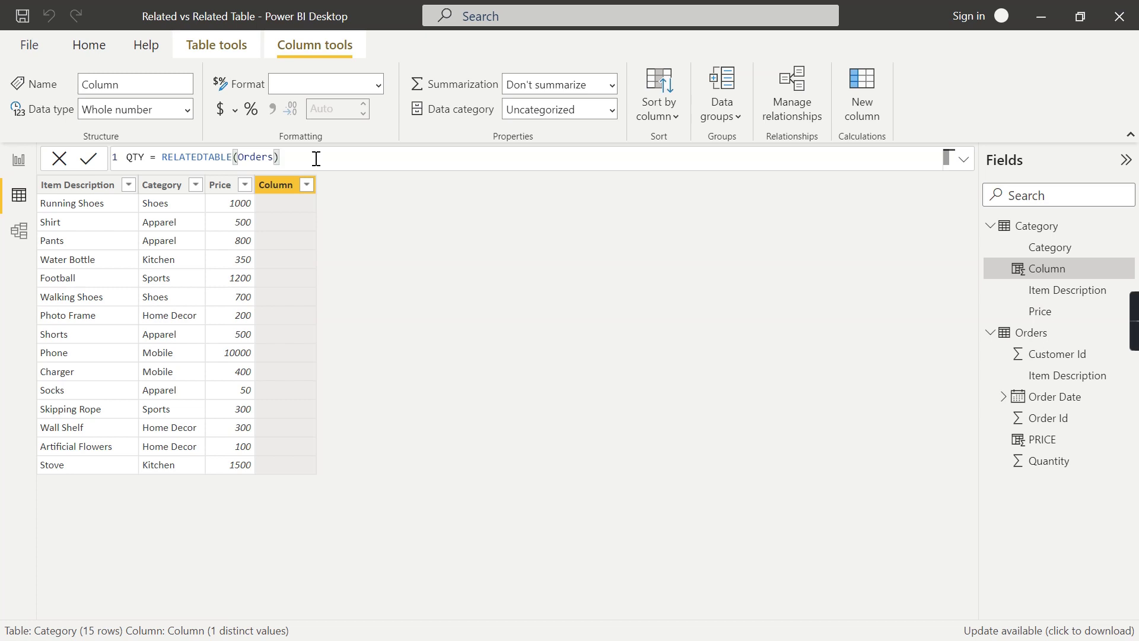
# Insert Sumx( before RELATEDTABLE(Orders) in the QTY formula so the related table becomes its first argument
pyautogui.press('Left')
pyautogui.press('Left')
pyautogui.press('Left')
pyautogui.press('Left')
pyautogui.press('Left')
pyautogui.press('Left')
pyautogui.press('Left')
pyautogui.hotkey('ctrl', 'shift', 'Left')
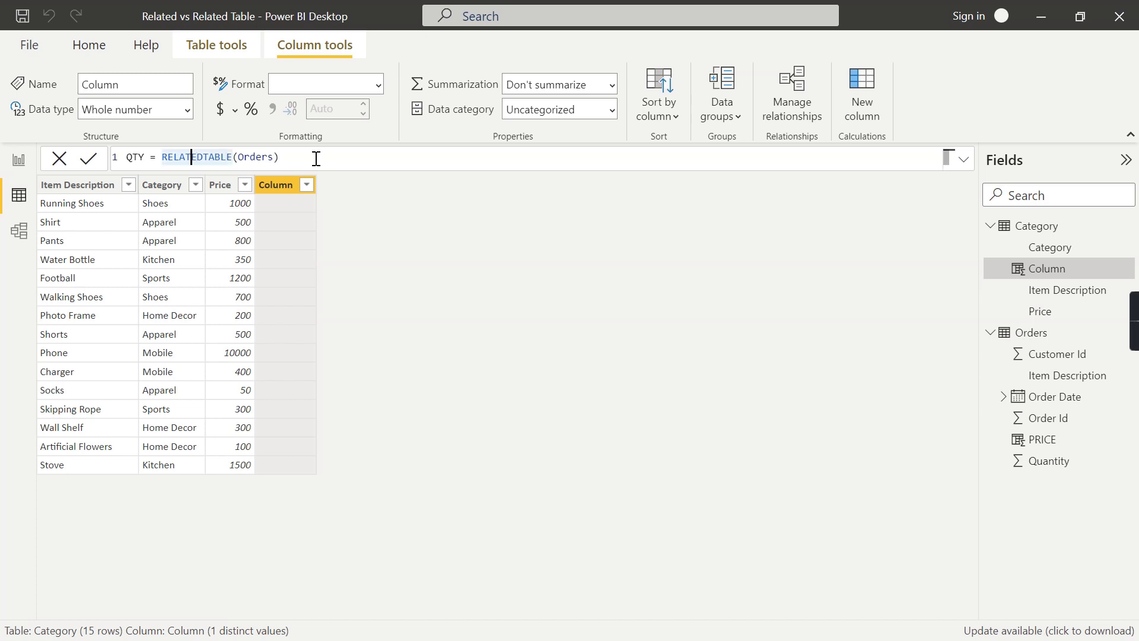
pyautogui.write('Sum')
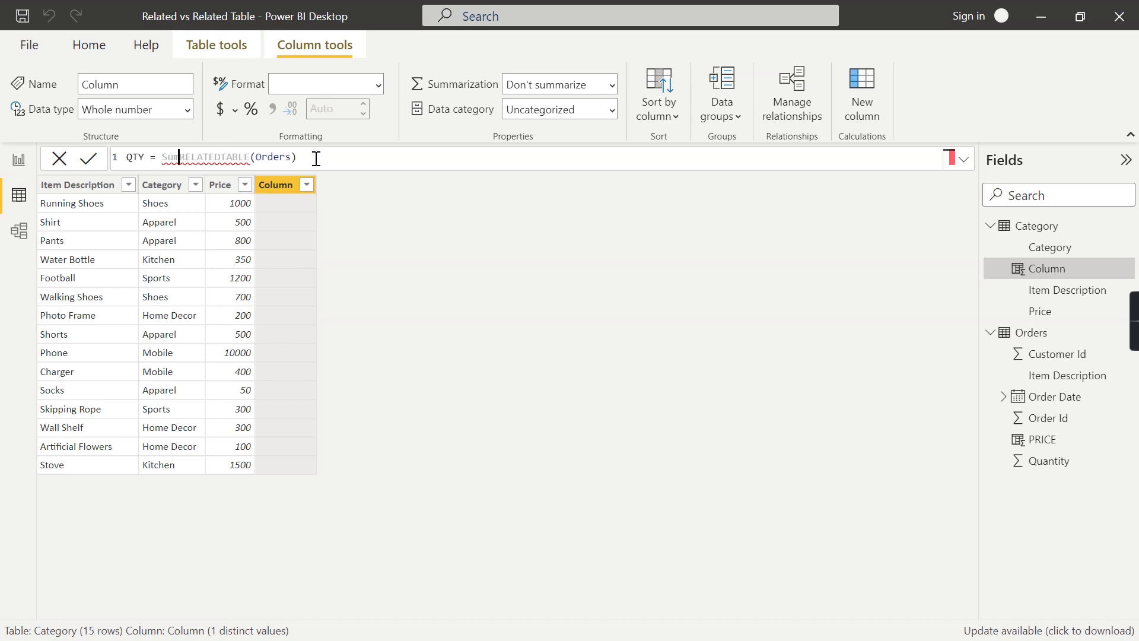
pyautogui.write('x')
pyautogui.write('(')
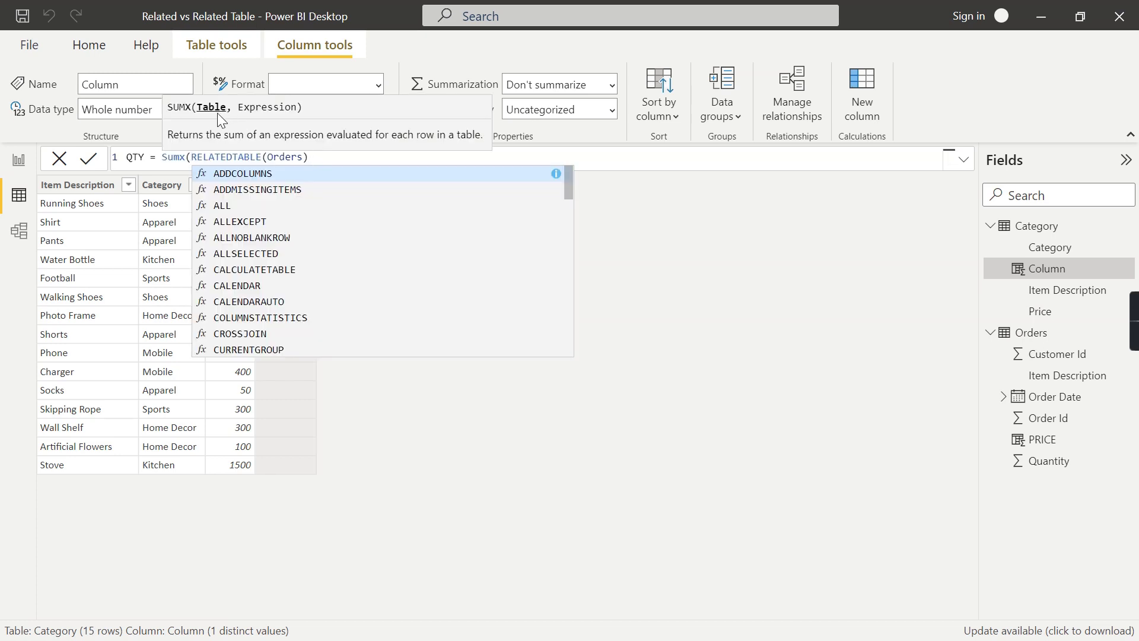
# Add Orders[Quantity] as the SUMX expression and commit the formula QTY = Sumx(RELATEDTABLE(Orders),Orders[Quantity])
pyautogui.moveTo(199, 153); pyautogui.dragTo(326, 157)
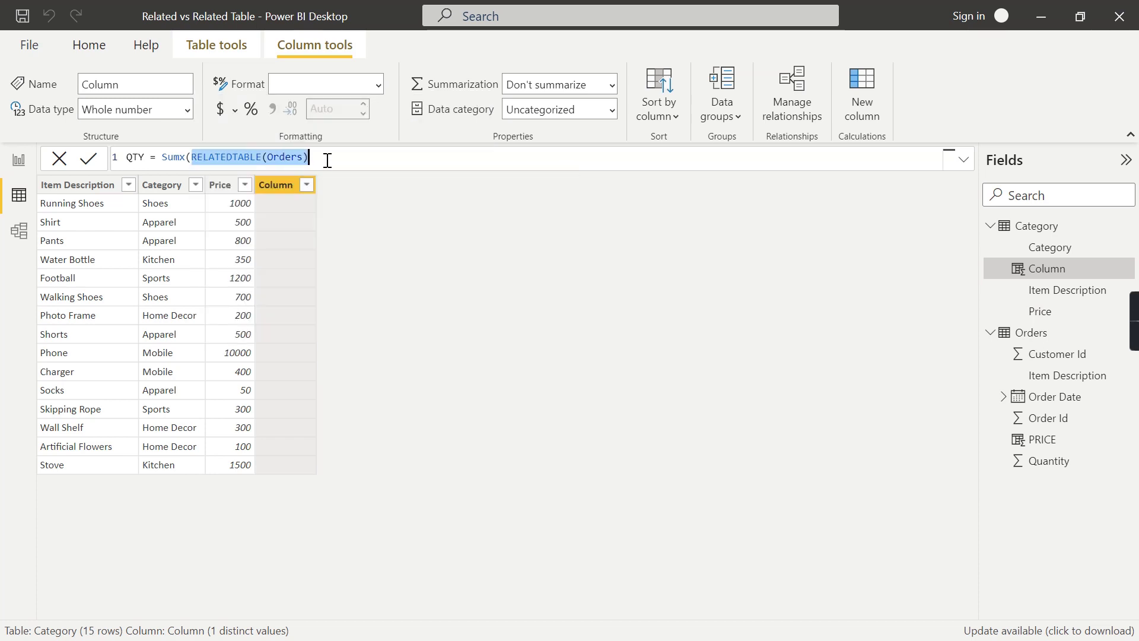
pyautogui.click(331, 160)
pyautogui.write(',')
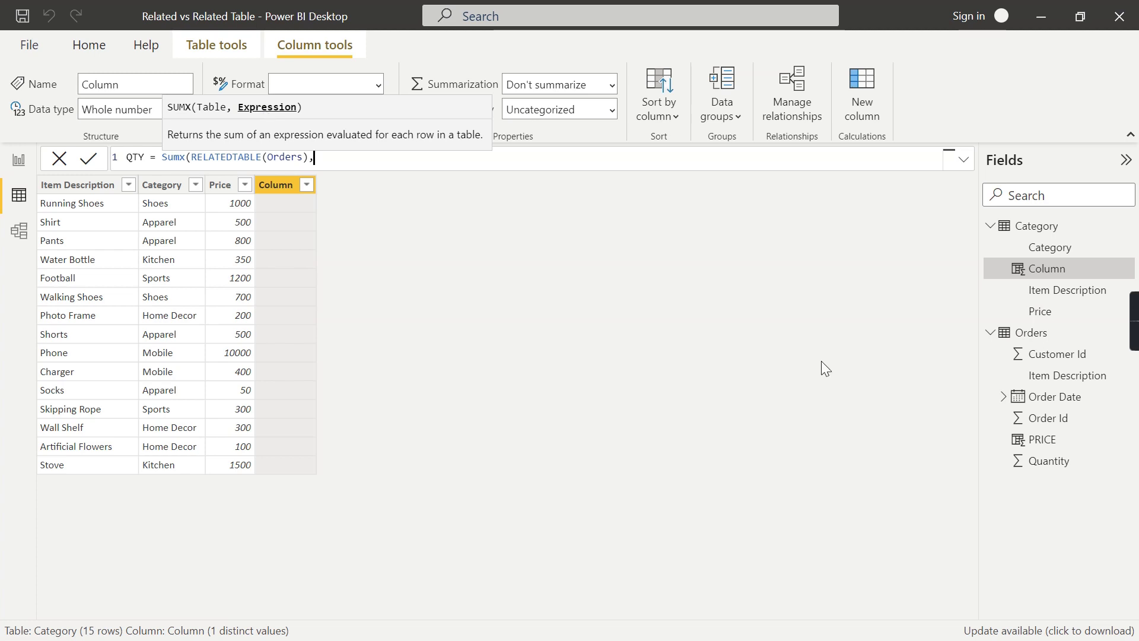
pyautogui.write('Quan')
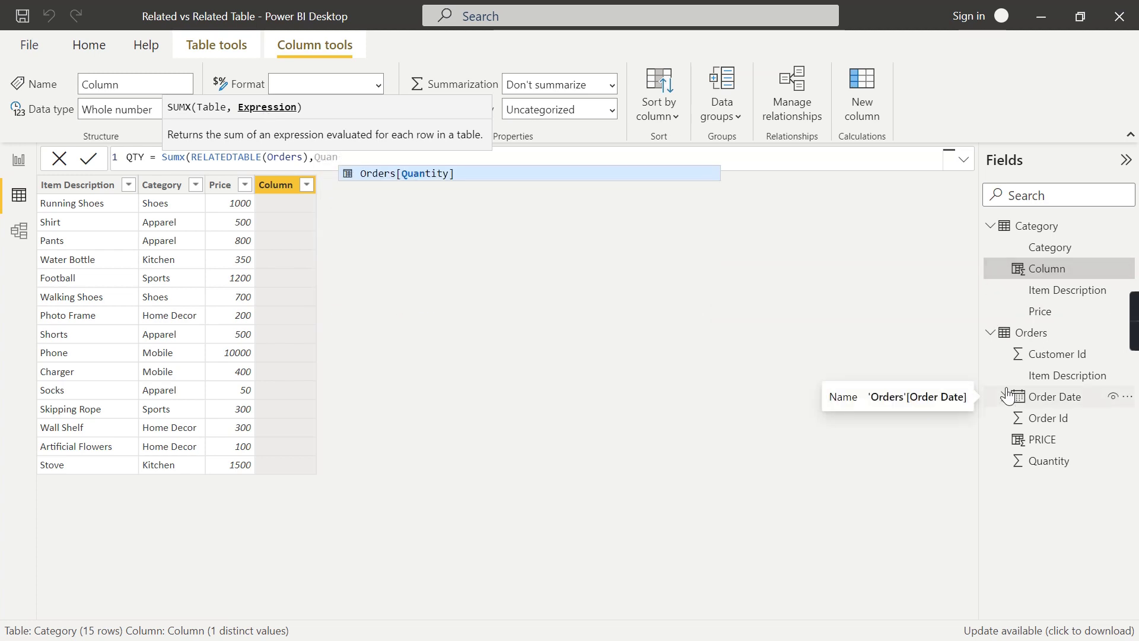
pyautogui.press('Tab')
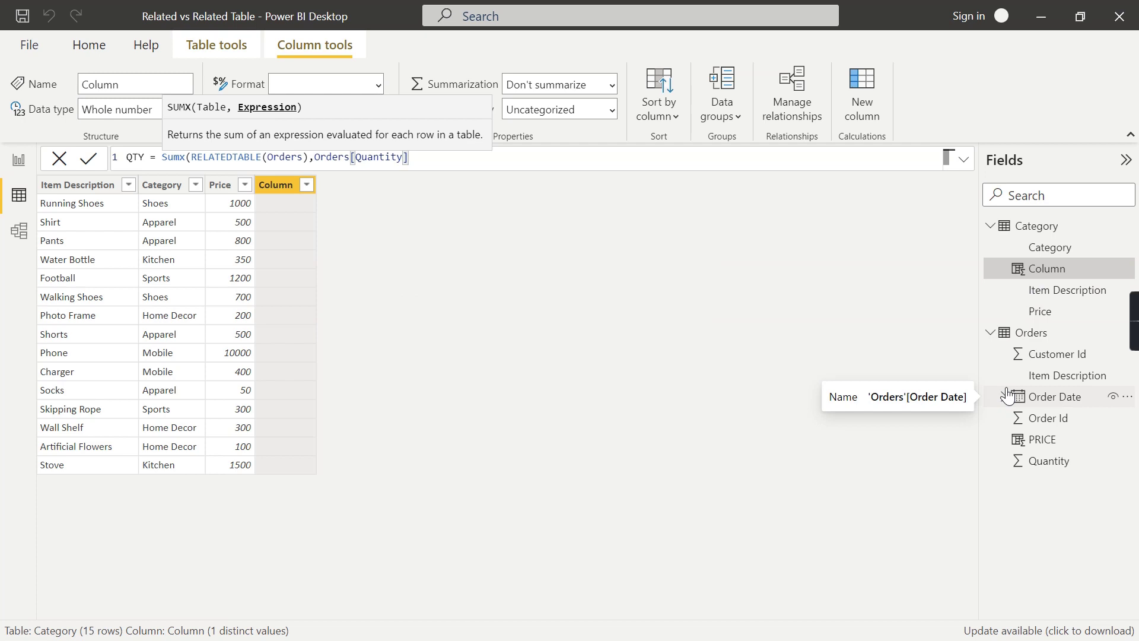
pyautogui.write(')')
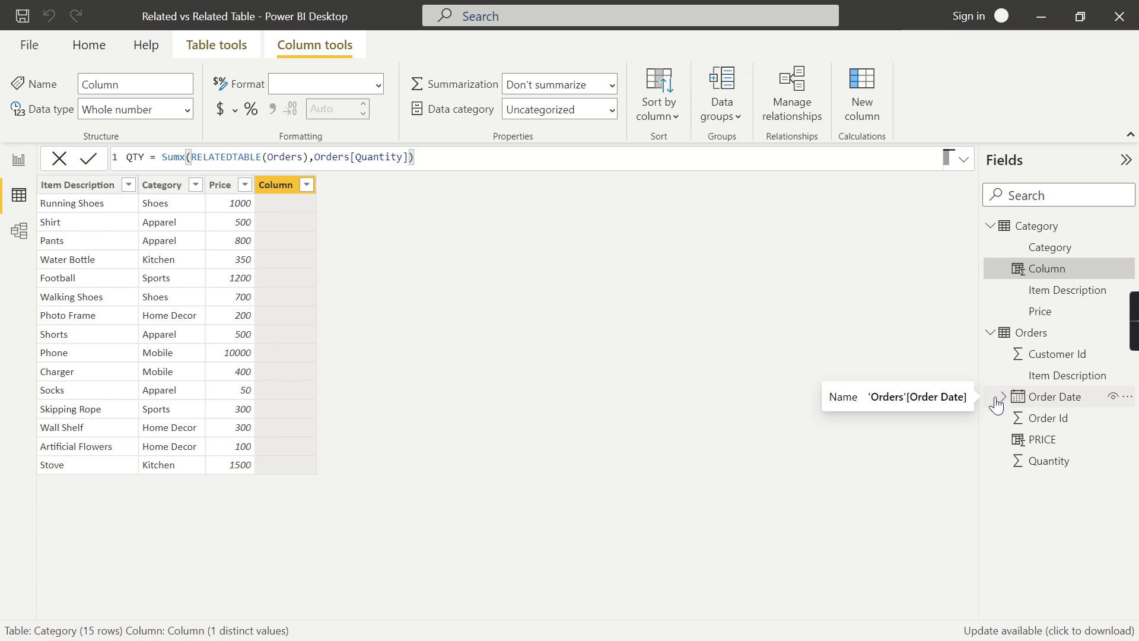
pyautogui.press('Return')
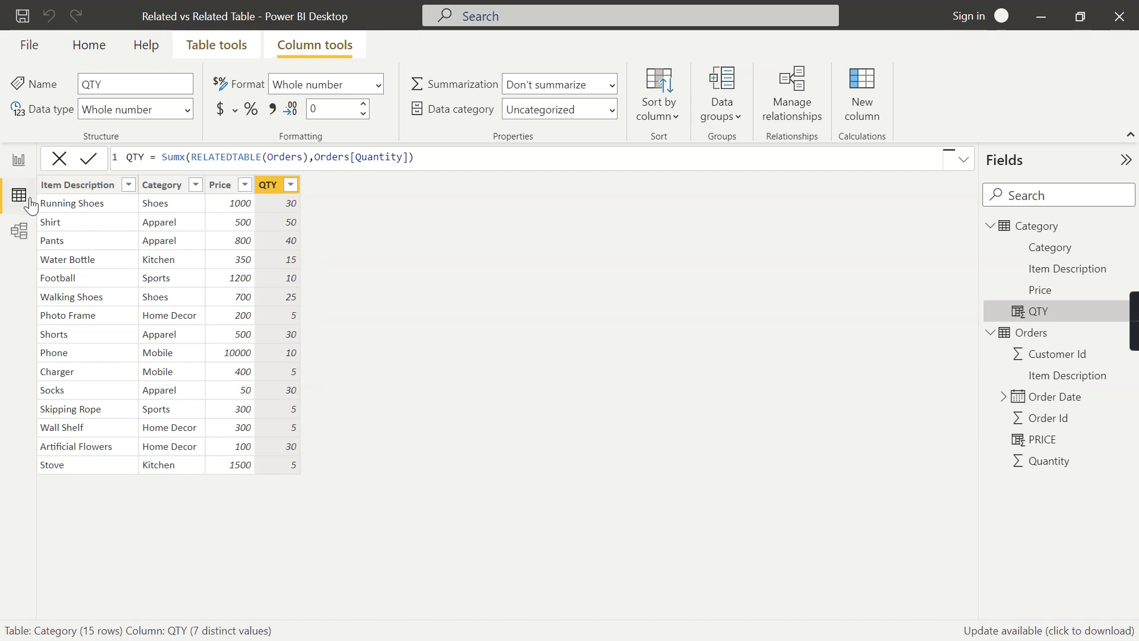
# Compare the Quantity values per item in the Orders table with the QTY column in the Category table
pyautogui.click(1043, 336)
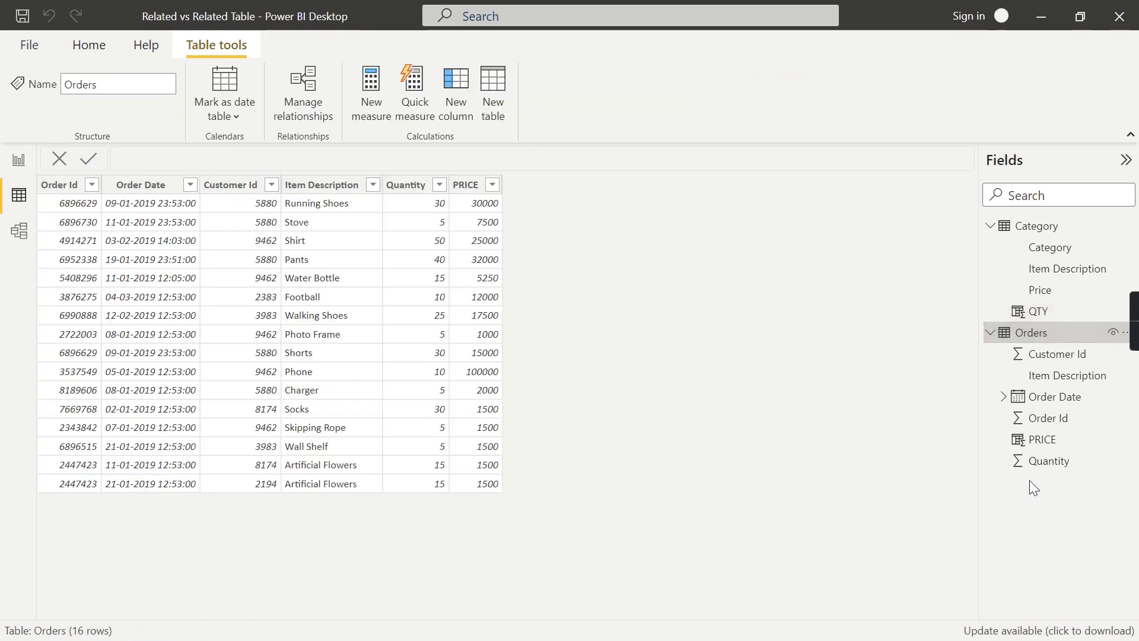
pyautogui.click(419, 198)
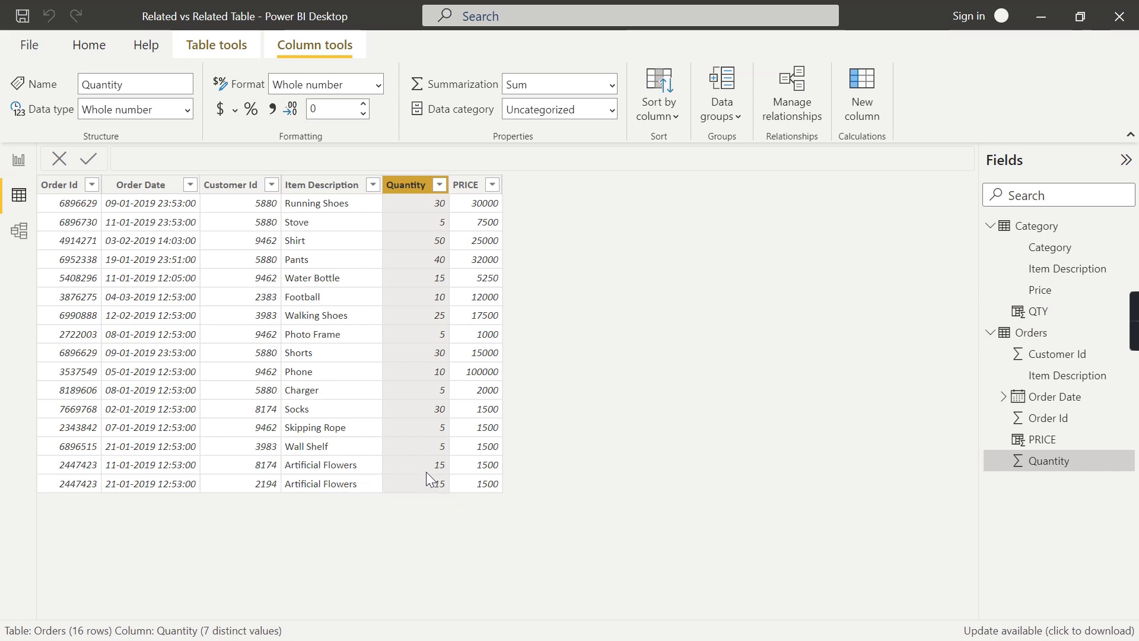
pyautogui.click(1056, 229)
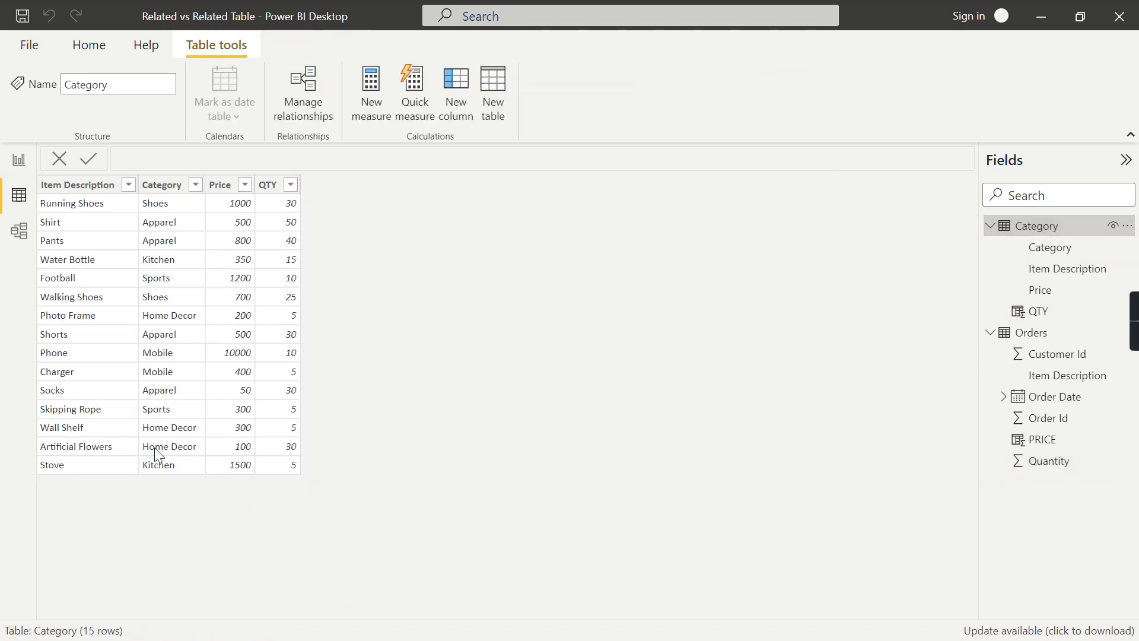